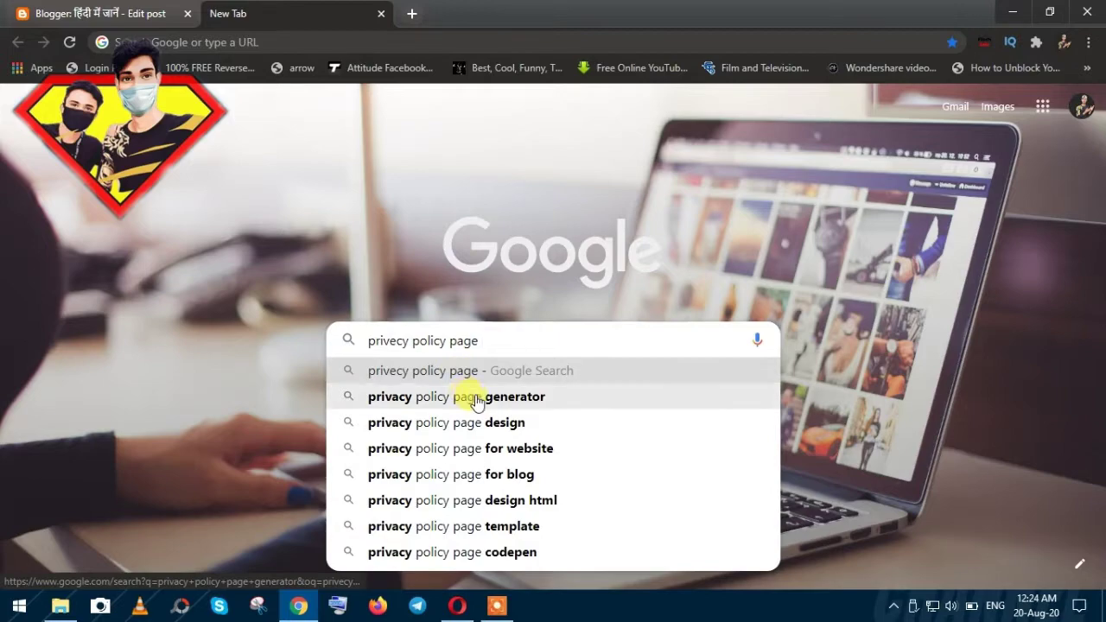
Search Google for "privacy policy page generator" and open the privacypolicygenerator.info result.
{"action": "left_click", "coordinate": [471, 399]}
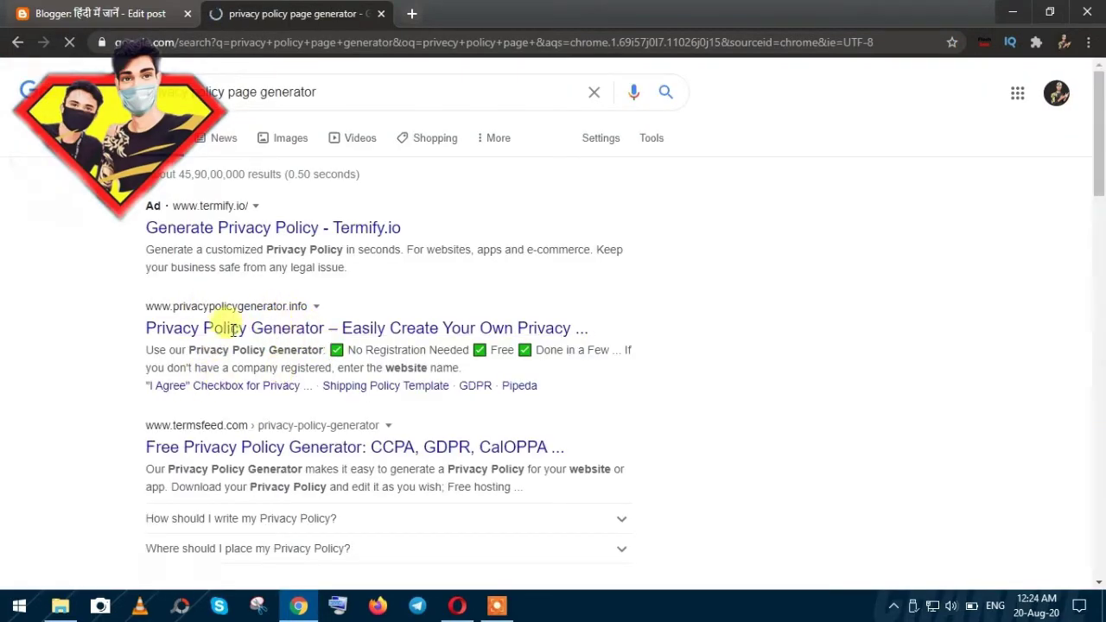
{"action": "left_click_drag", "start_coordinate": [144, 206], "coordinate": [568, 413]}
{"action": "left_click", "coordinate": [577, 400]}
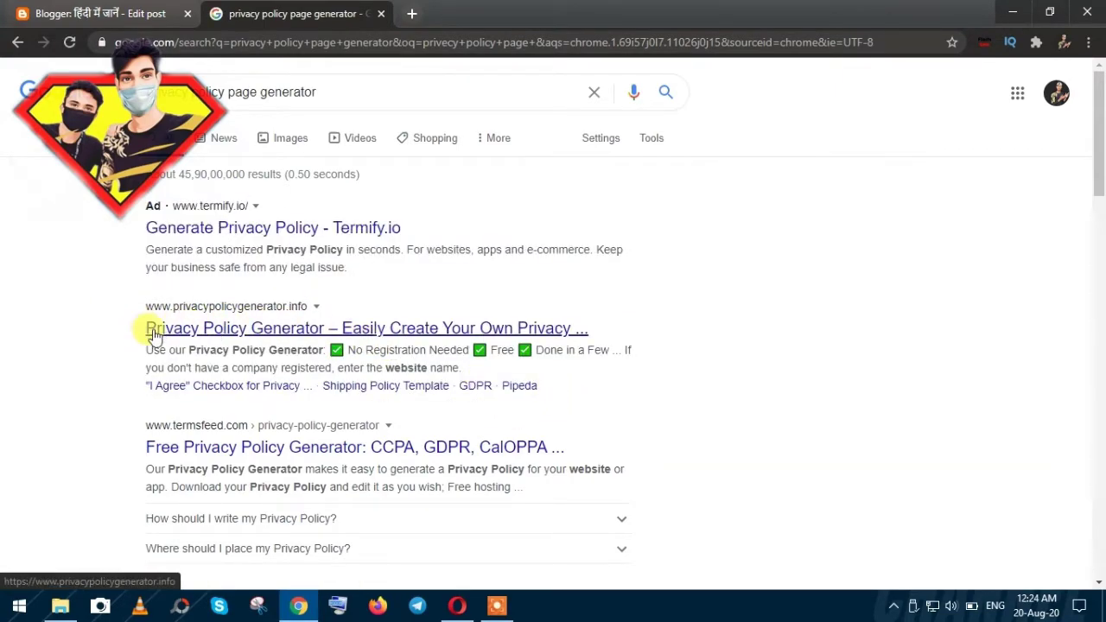
{"action": "scroll", "coordinate": [147, 303], "scroll_direction": "down", "scroll_amount": 1}
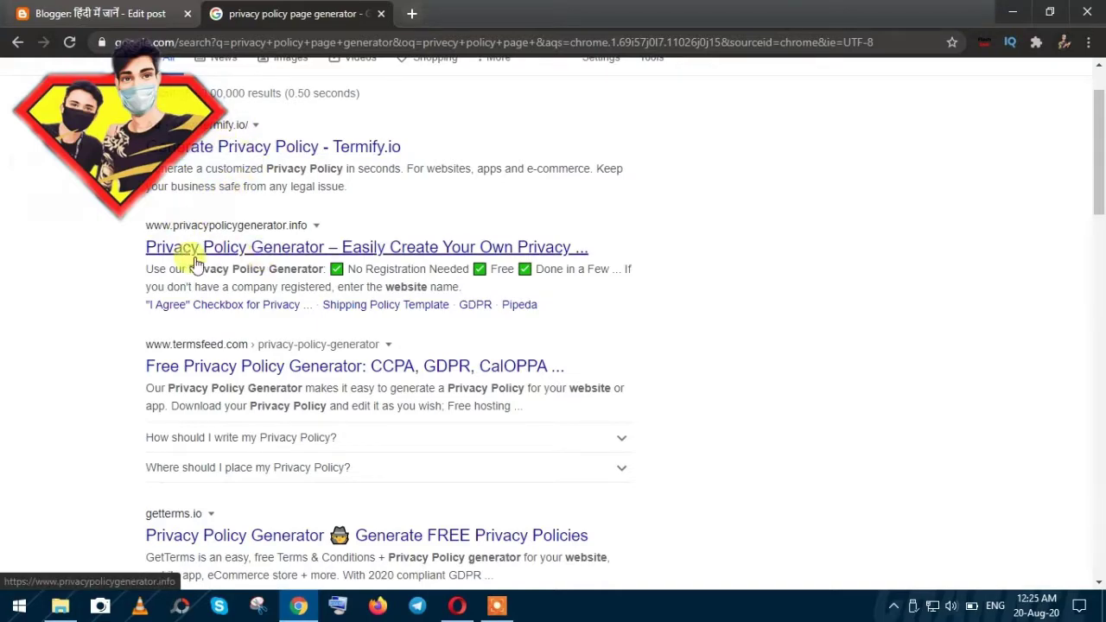
{"action": "left_click", "coordinate": [350, 253]}
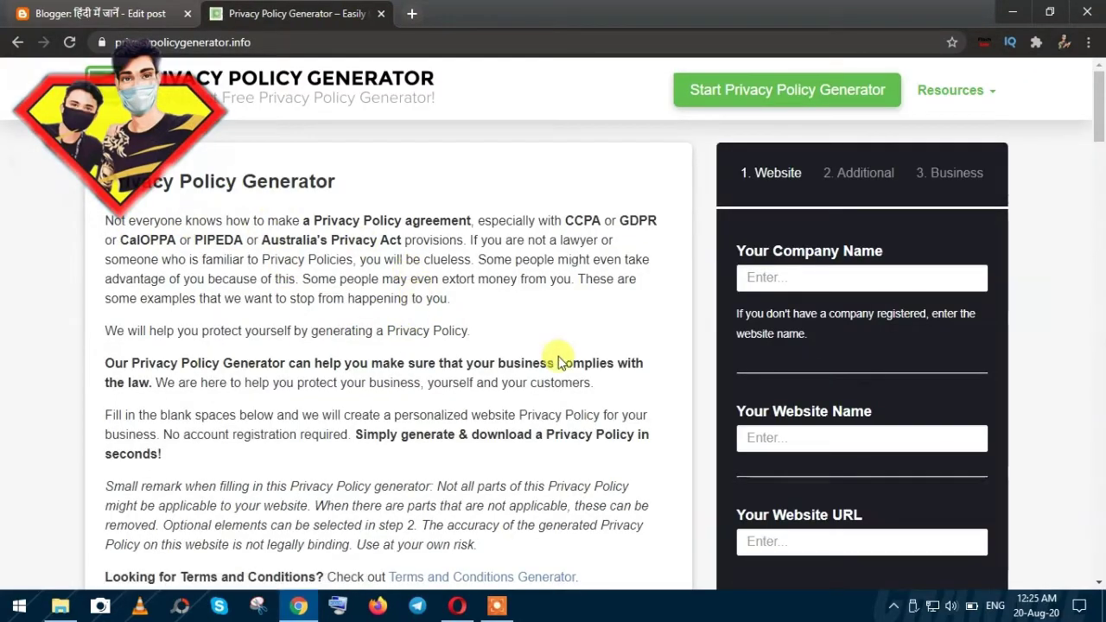
Read through the generator's usage instructions and the full preview of the sample privacy policy.
{"action": "scroll", "coordinate": [324, 315], "scroll_direction": "down", "scroll_amount": 2}
{"action": "scroll", "coordinate": [324, 317], "scroll_direction": "down", "scroll_amount": 12}
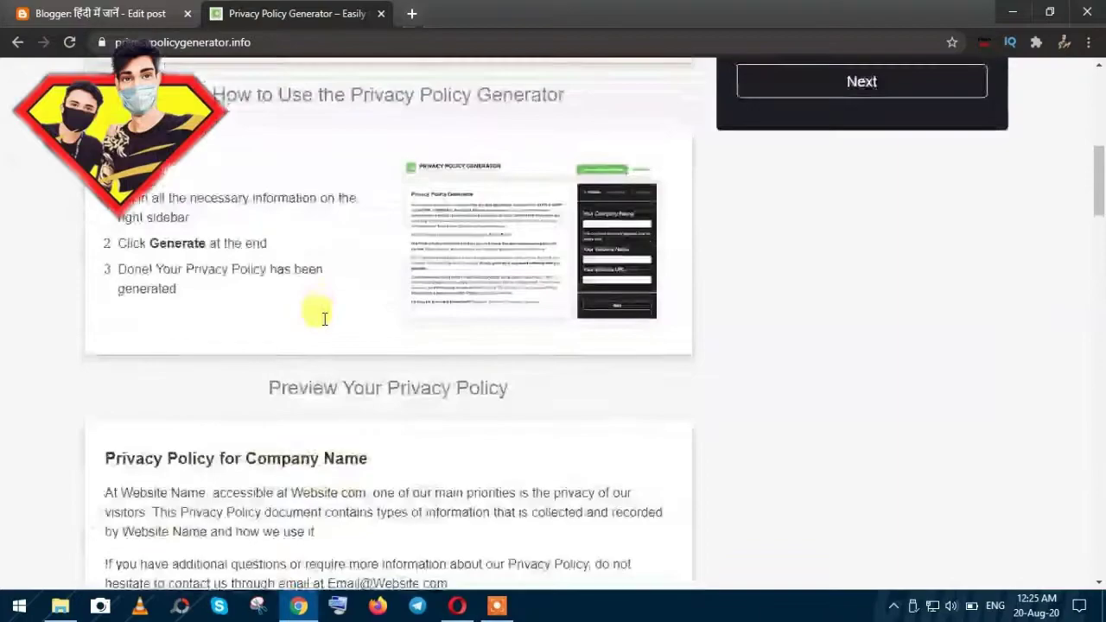
{"action": "scroll", "coordinate": [324, 318], "scroll_direction": "down", "scroll_amount": 3}
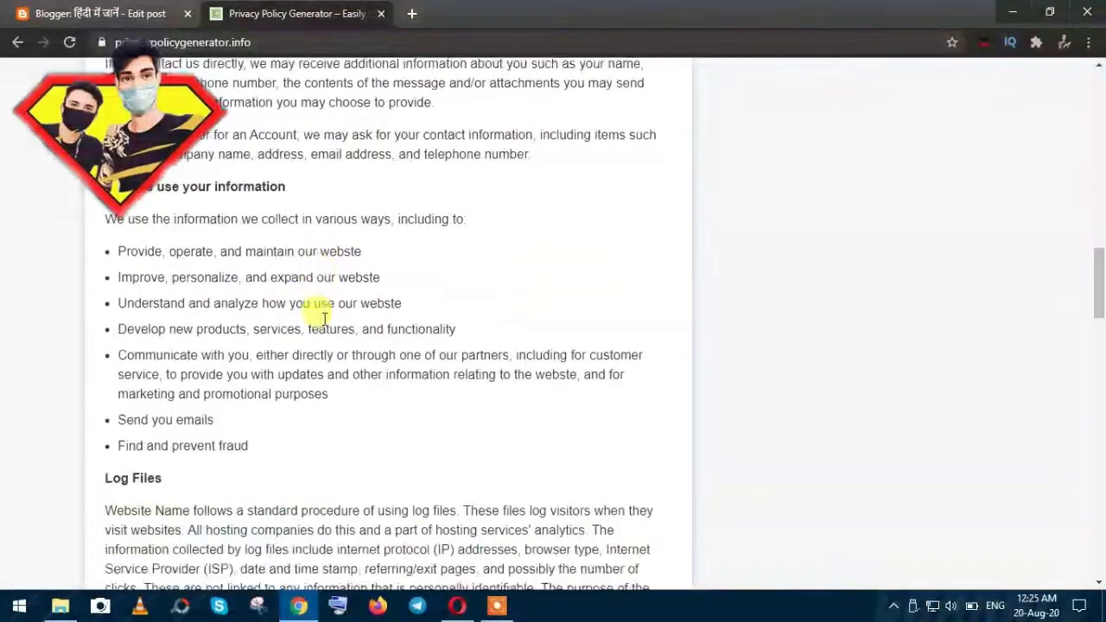
{"action": "scroll", "coordinate": [324, 322], "scroll_direction": "down", "scroll_amount": 6}
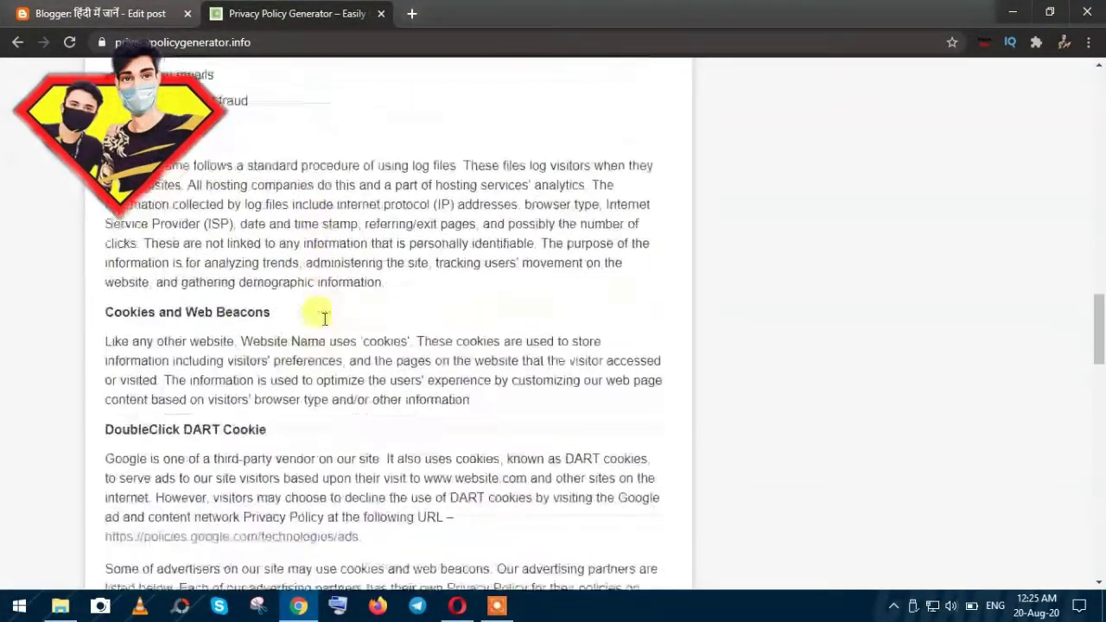
{"action": "scroll", "coordinate": [324, 319], "scroll_direction": "down", "scroll_amount": 6}
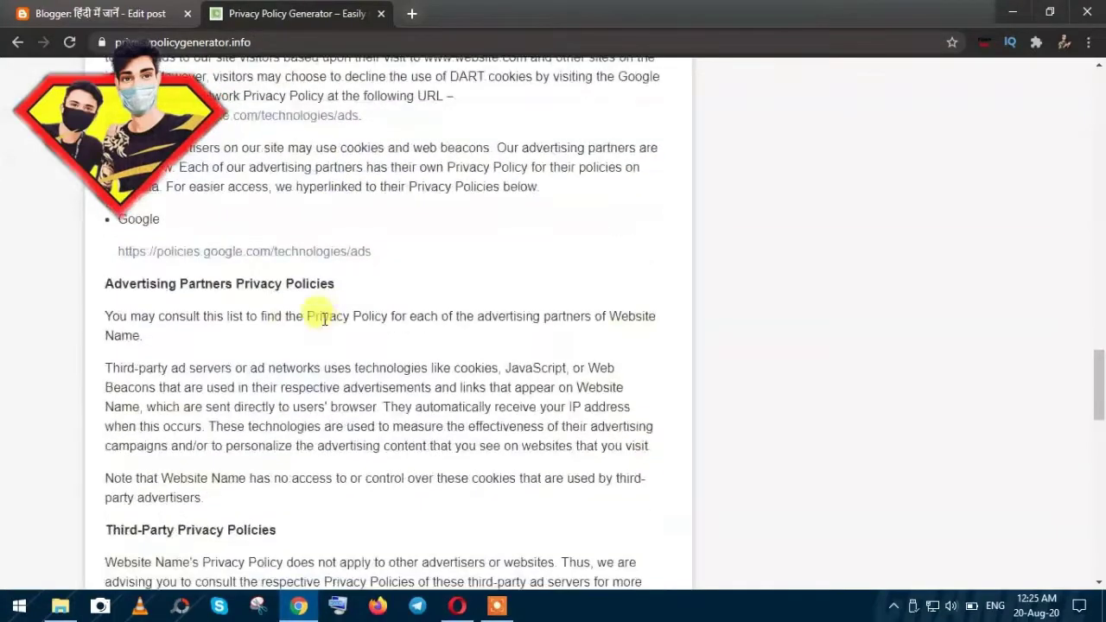
{"action": "scroll", "coordinate": [324, 318], "scroll_direction": "down", "scroll_amount": 6}
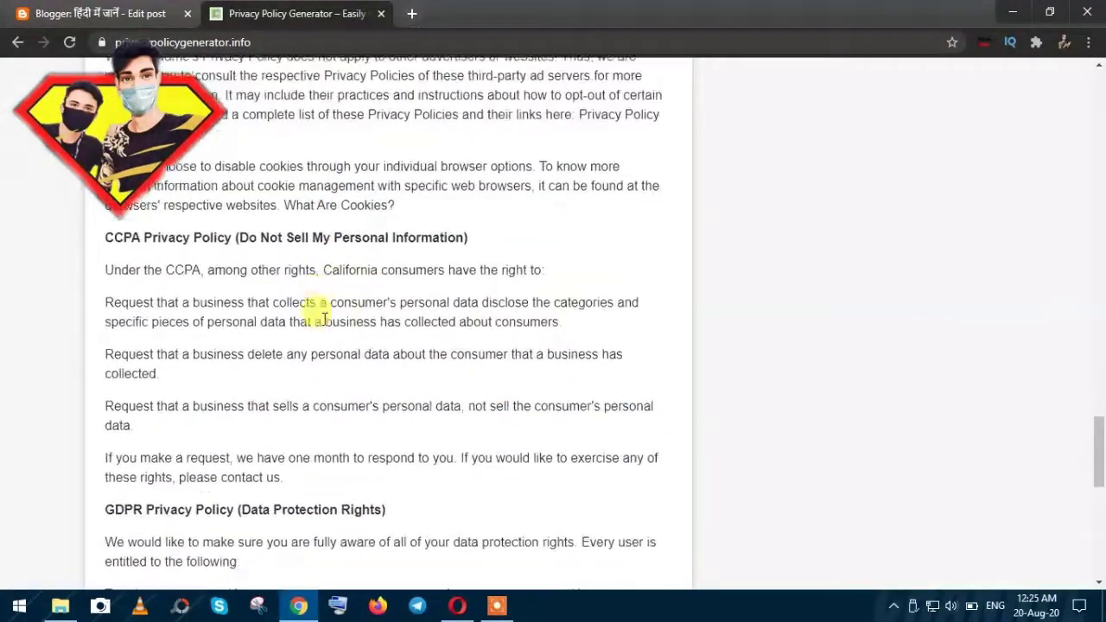
{"action": "scroll", "coordinate": [322, 318], "scroll_direction": "down", "scroll_amount": 4}
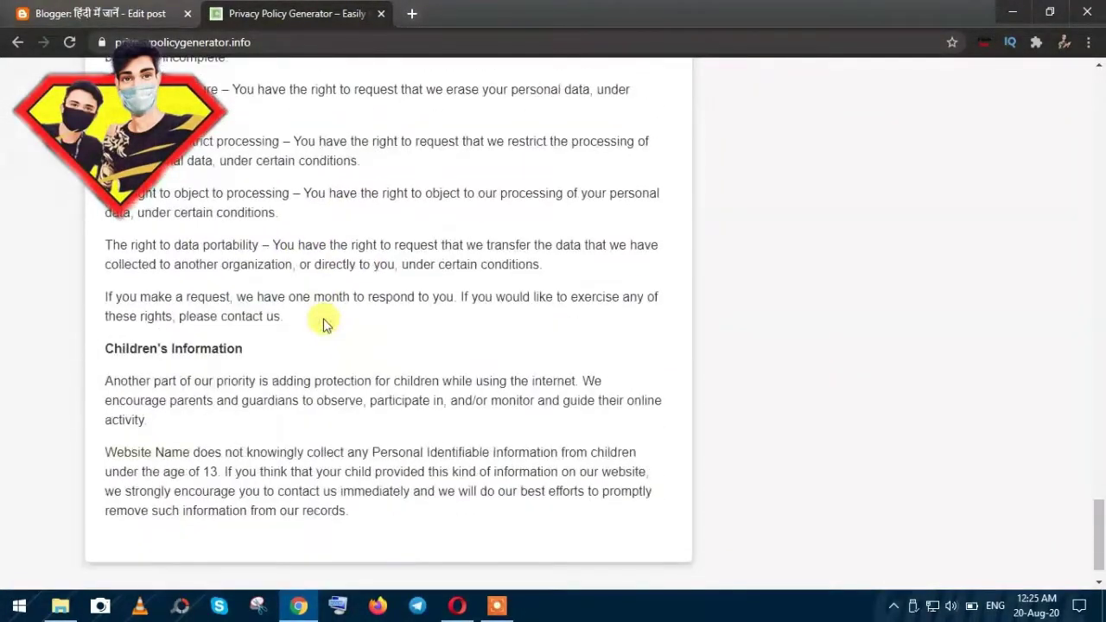
{"action": "scroll", "coordinate": [321, 320], "scroll_direction": "up", "scroll_amount": 5}
{"action": "scroll", "coordinate": [324, 325], "scroll_direction": "up", "scroll_amount": 15}
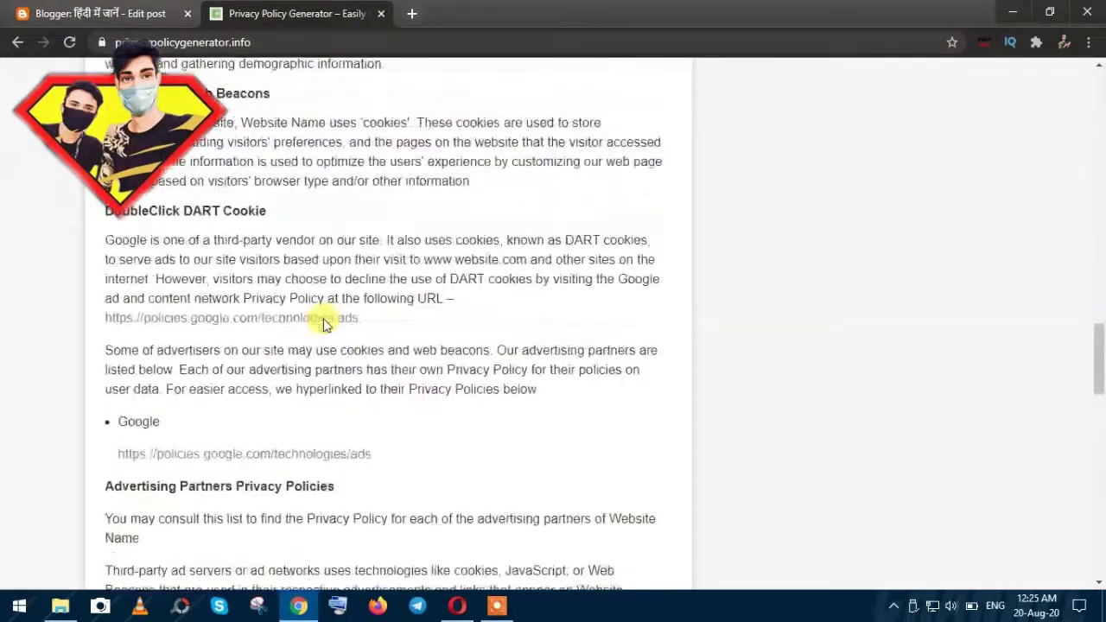
{"action": "scroll", "coordinate": [324, 325], "scroll_direction": "up", "scroll_amount": 15}
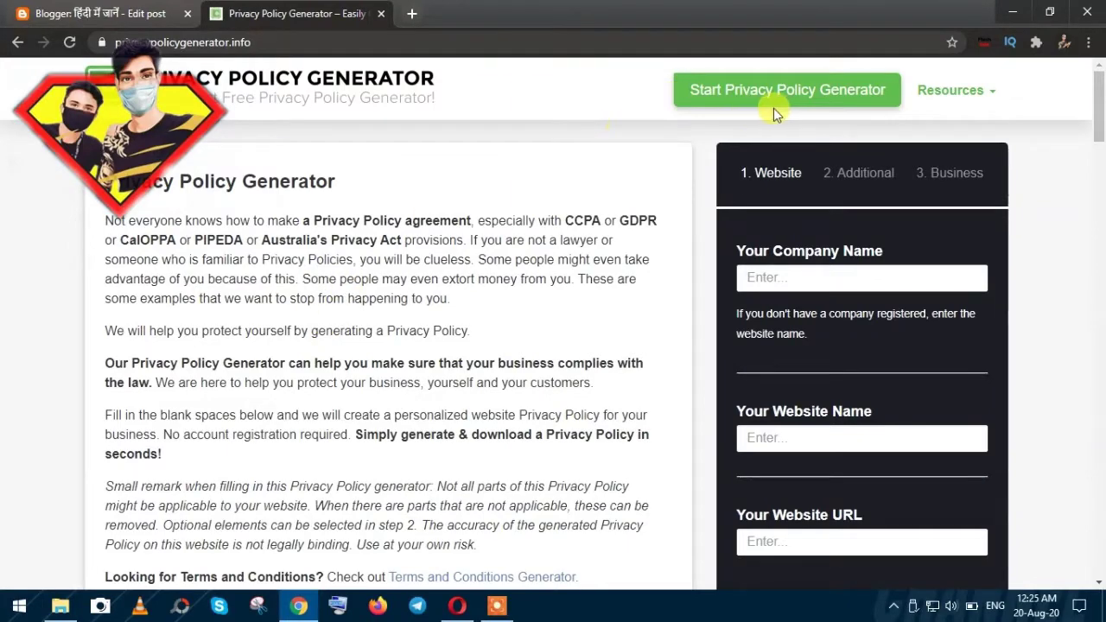
Examine the Resources list of sample policy templates and guides, and close it again.
{"action": "left_click", "coordinate": [980, 93]}
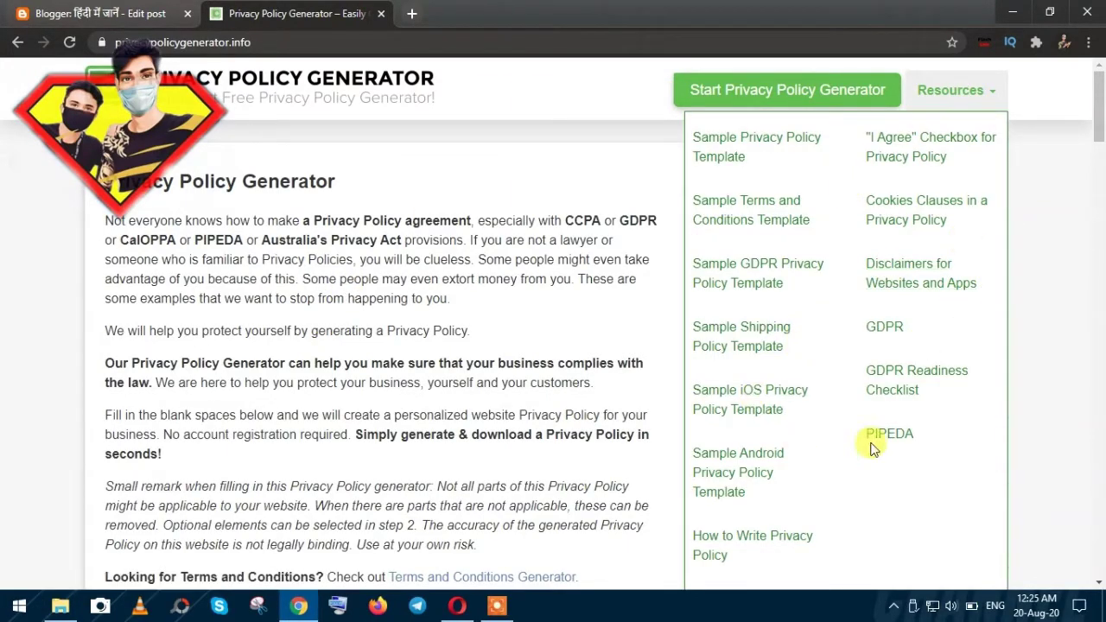
{"action": "scroll", "coordinate": [878, 294], "scroll_direction": "down", "scroll_amount": 2}
{"action": "scroll", "coordinate": [878, 294], "scroll_direction": "up", "scroll_amount": 2}
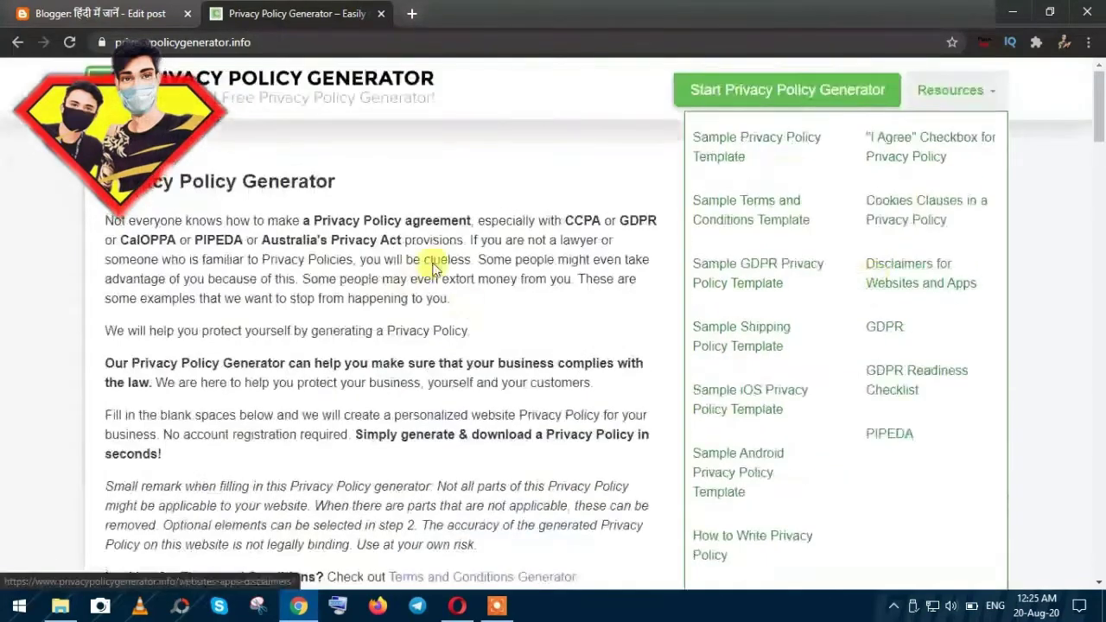
{"action": "left_click", "coordinate": [960, 89]}
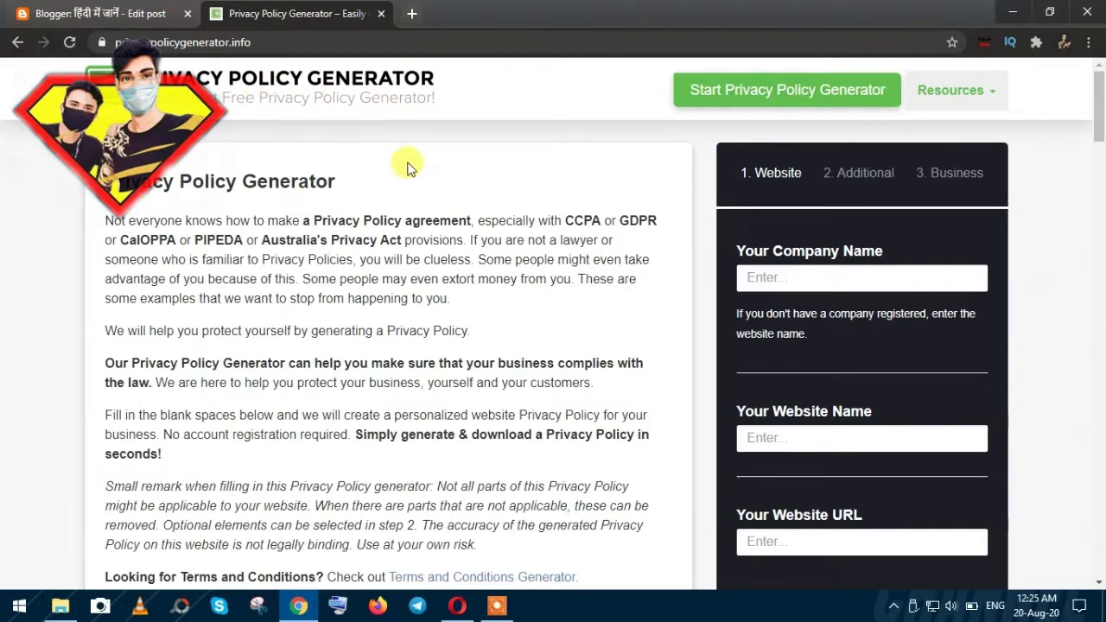
Fill in the company name with the saved entry Allknowledgehere and enter onlinestudy as the website name.
{"action": "left_click", "coordinate": [826, 281]}
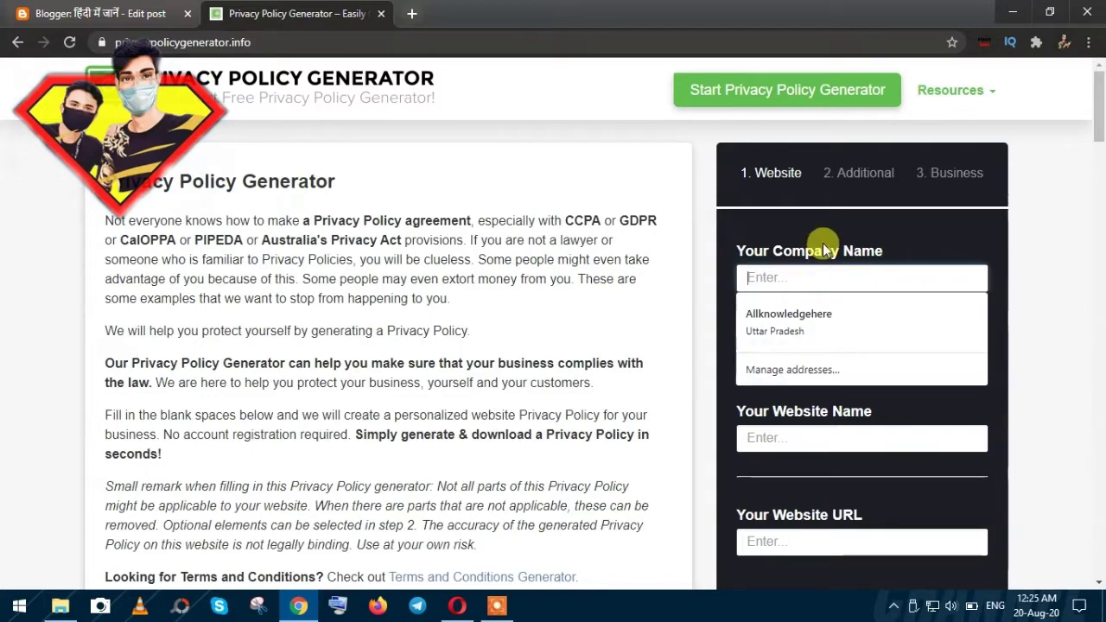
{"action": "left_click", "coordinate": [821, 276]}
{"action": "left_click", "coordinate": [821, 277]}
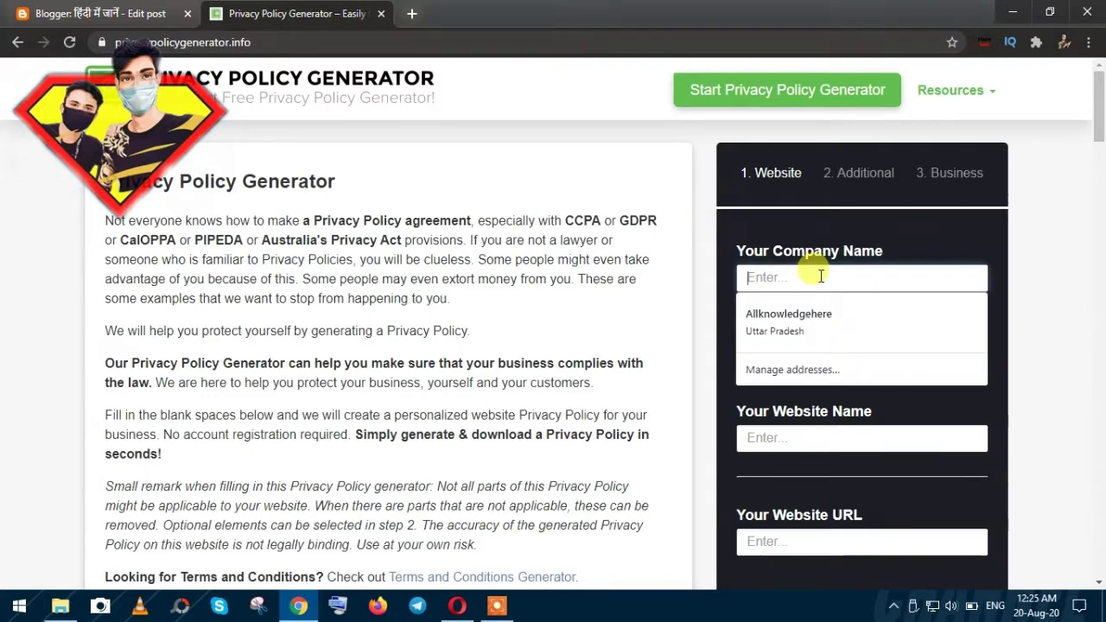
{"action": "left_click", "coordinate": [824, 321]}
{"action": "scroll", "coordinate": [825, 324], "scroll_direction": "down", "scroll_amount": 1}
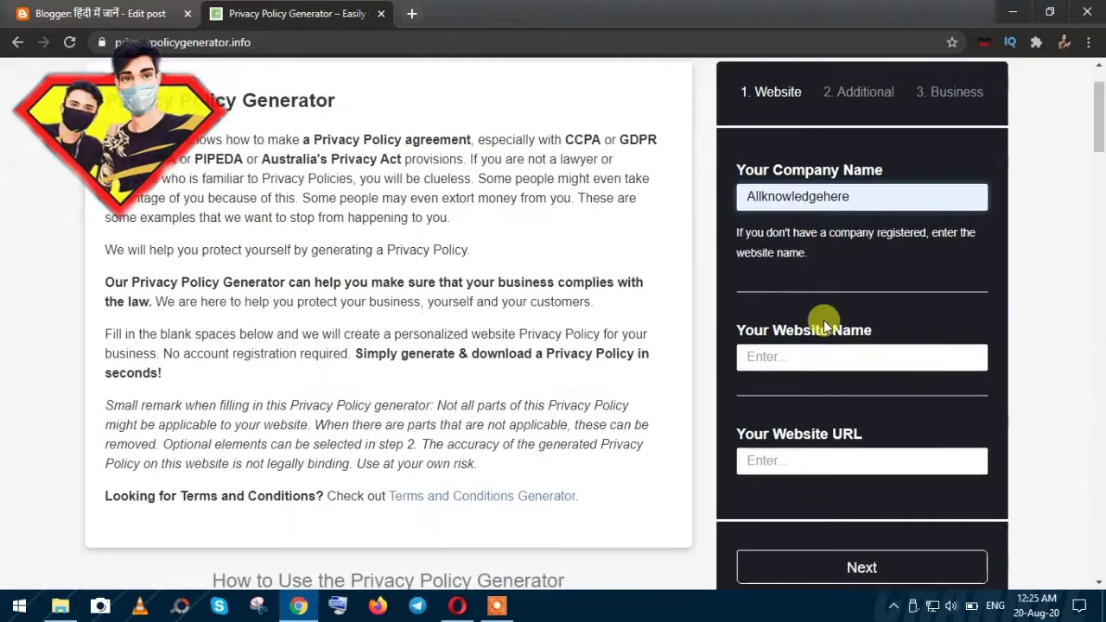
{"action": "left_click", "coordinate": [804, 358]}
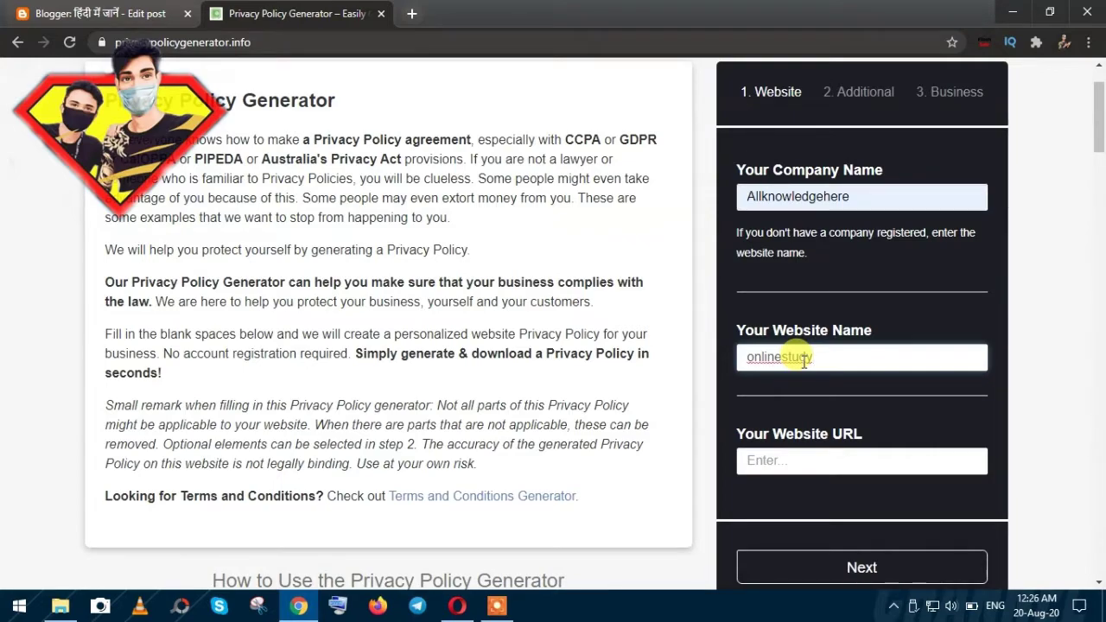
Open the blog hindimejane.xyz in a new browser tab to get the address for the website URL field.
{"action": "left_click", "coordinate": [770, 457]}
{"action": "scroll", "coordinate": [817, 449], "scroll_direction": "down", "scroll_amount": 1}
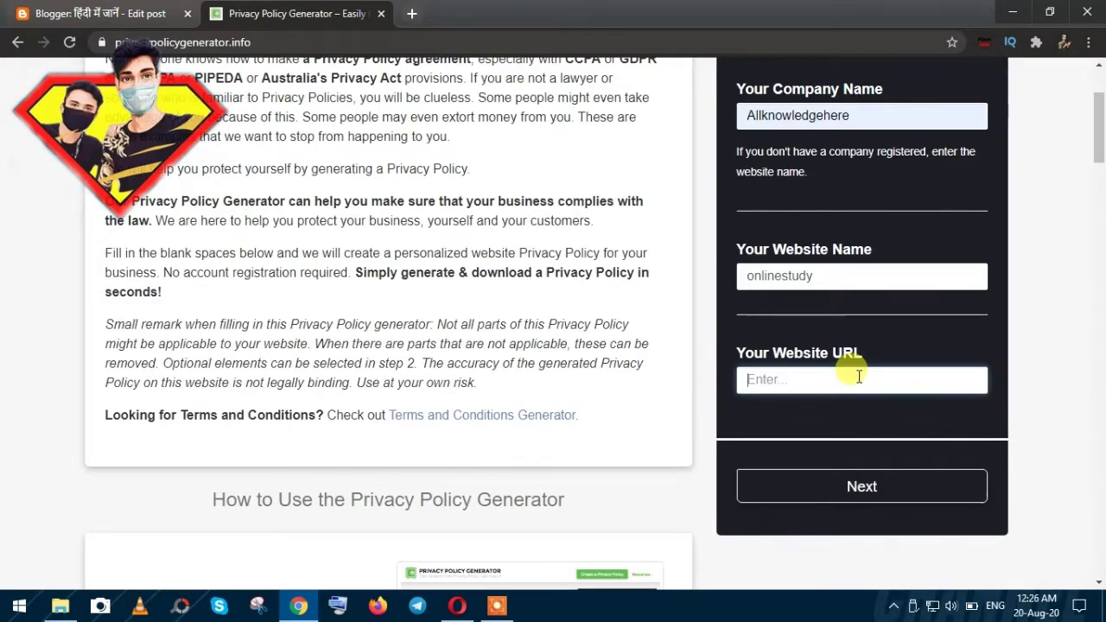
{"action": "left_click", "coordinate": [61, 9]}
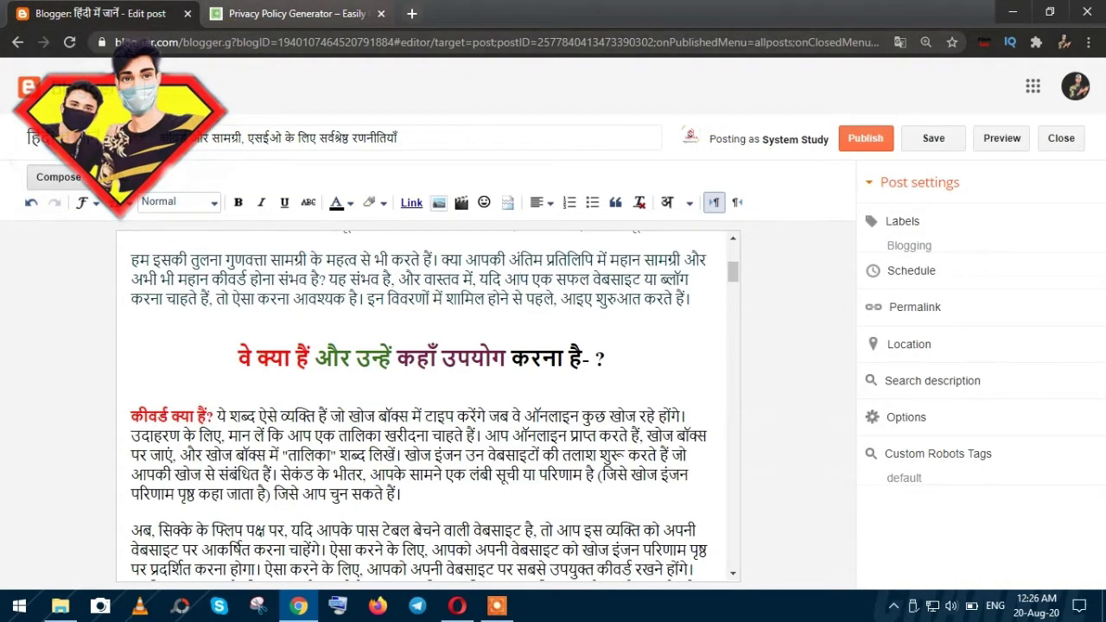
{"action": "left_click", "coordinate": [409, 14]}
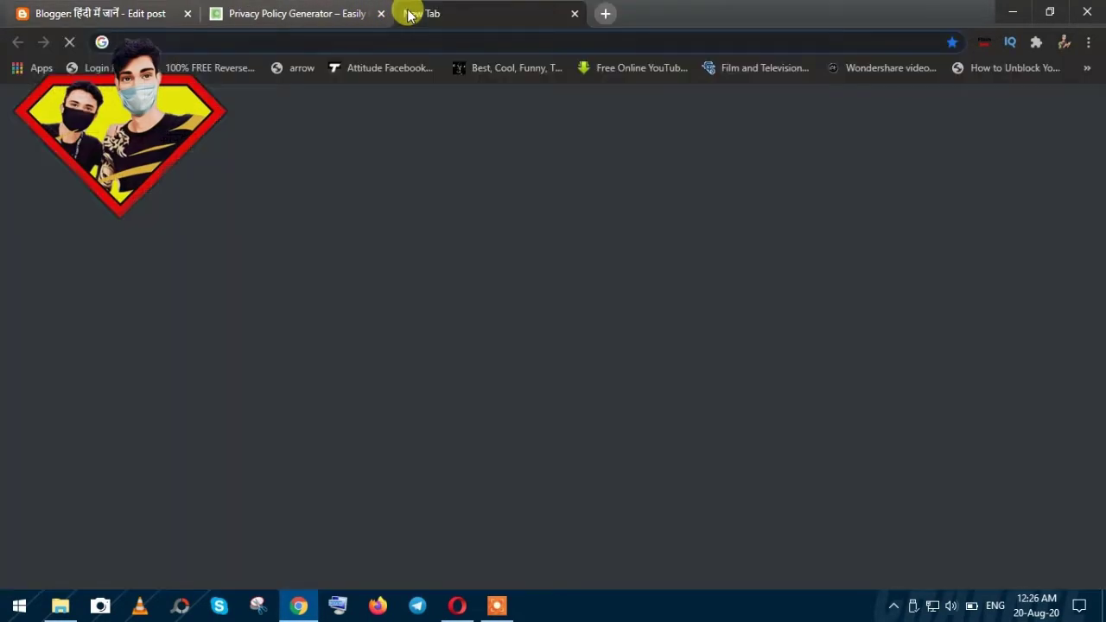
{"action": "type", "text": "hnd"}
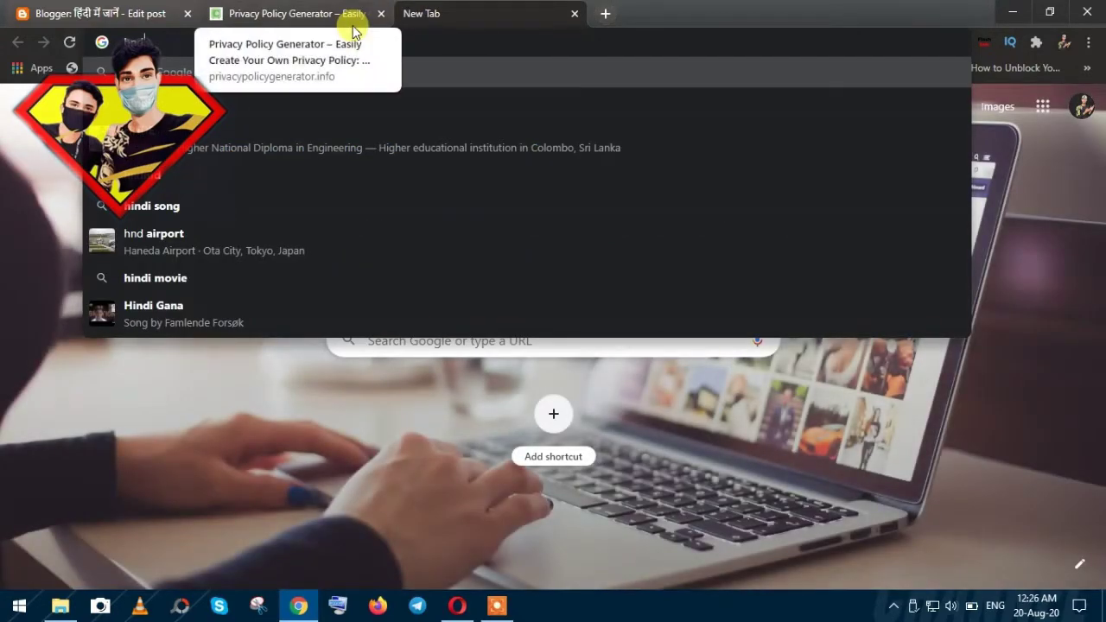
{"action": "key", "text": "BackSpace"}
{"action": "key", "text": "BackSpace"}
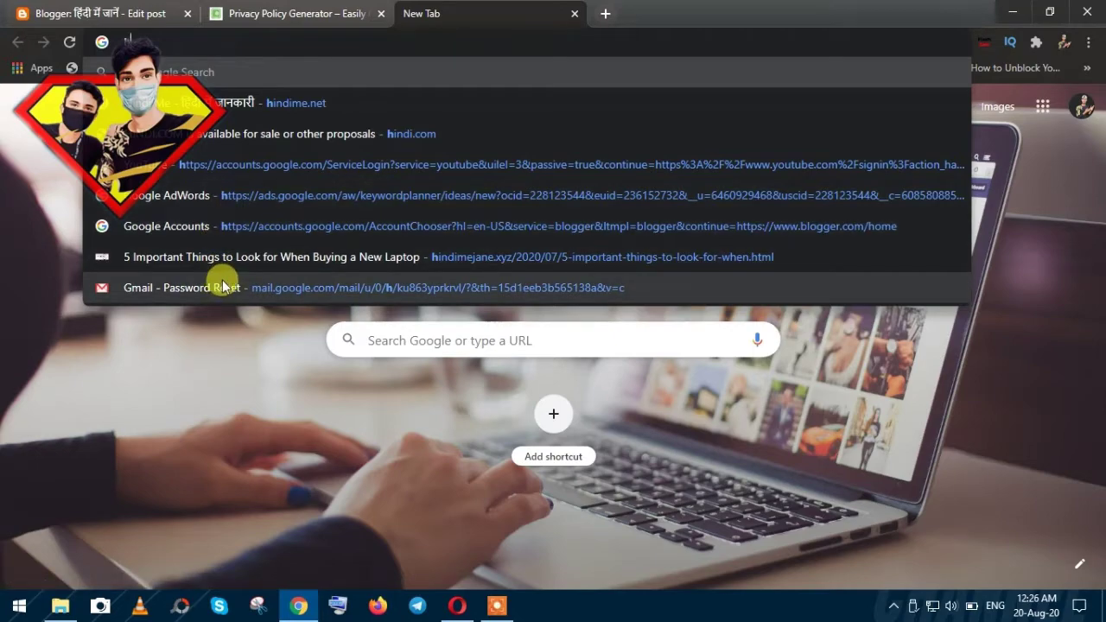
{"action": "type", "text": "indimejane.xyz"}
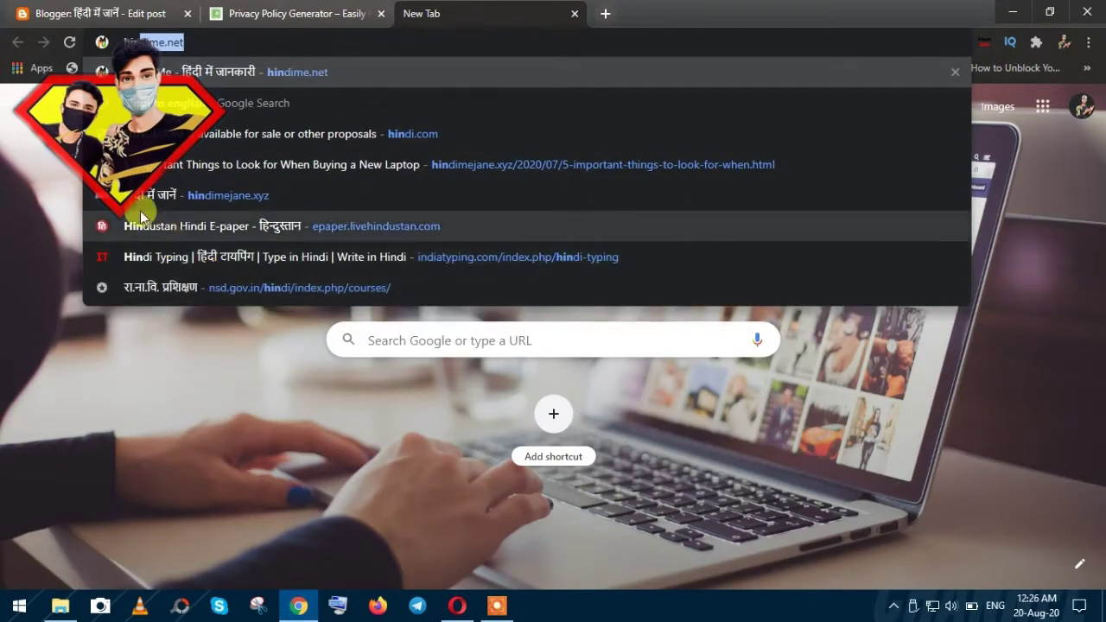
{"action": "left_click", "coordinate": [217, 190]}
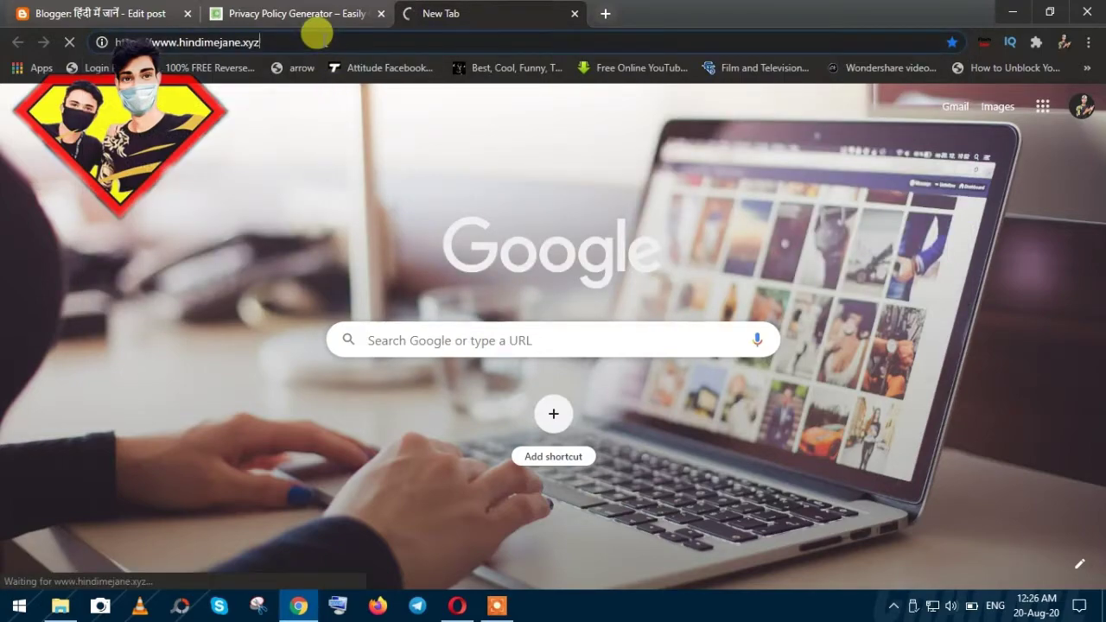
{"action": "left_click", "coordinate": [313, 35]}
{"action": "right_click", "coordinate": [321, 40]}
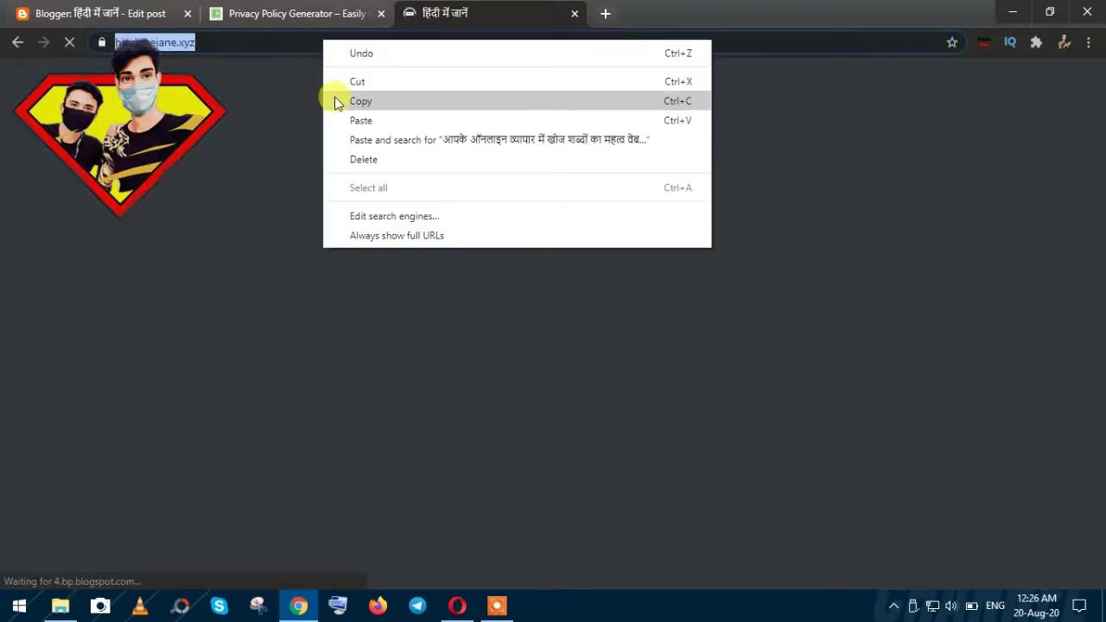
{"action": "left_click", "coordinate": [337, 102]}
{"action": "left_click", "coordinate": [317, 10]}
{"action": "left_click", "coordinate": [773, 378]}
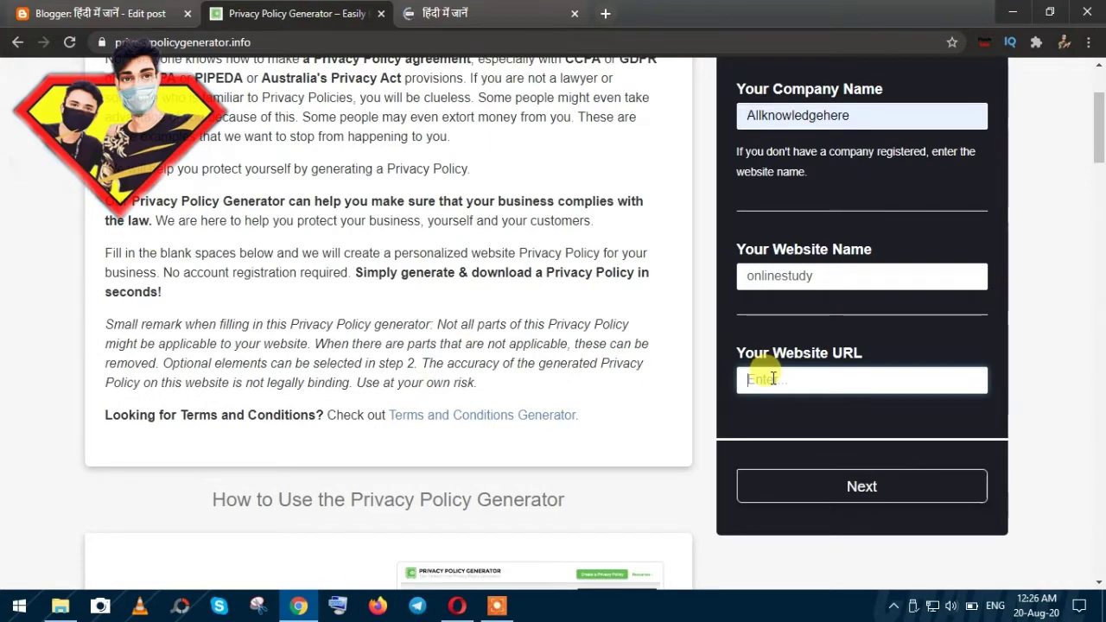
{"action": "key", "text": "ctrl+v"}
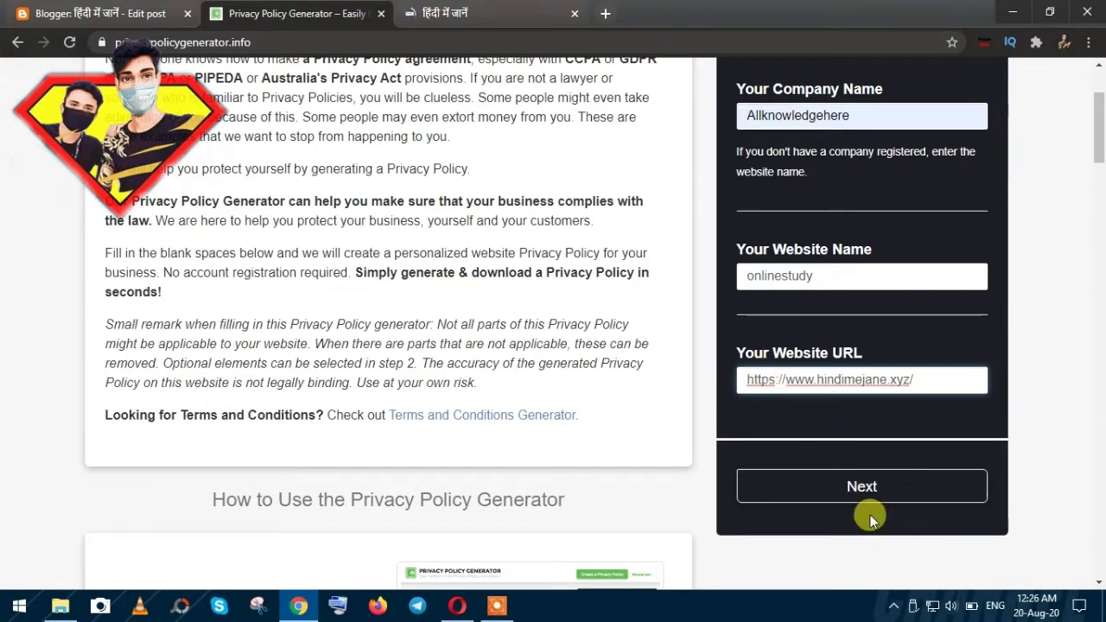
Look over the blog's home page, including its featured posts and article list.
{"action": "left_click", "coordinate": [477, 14]}
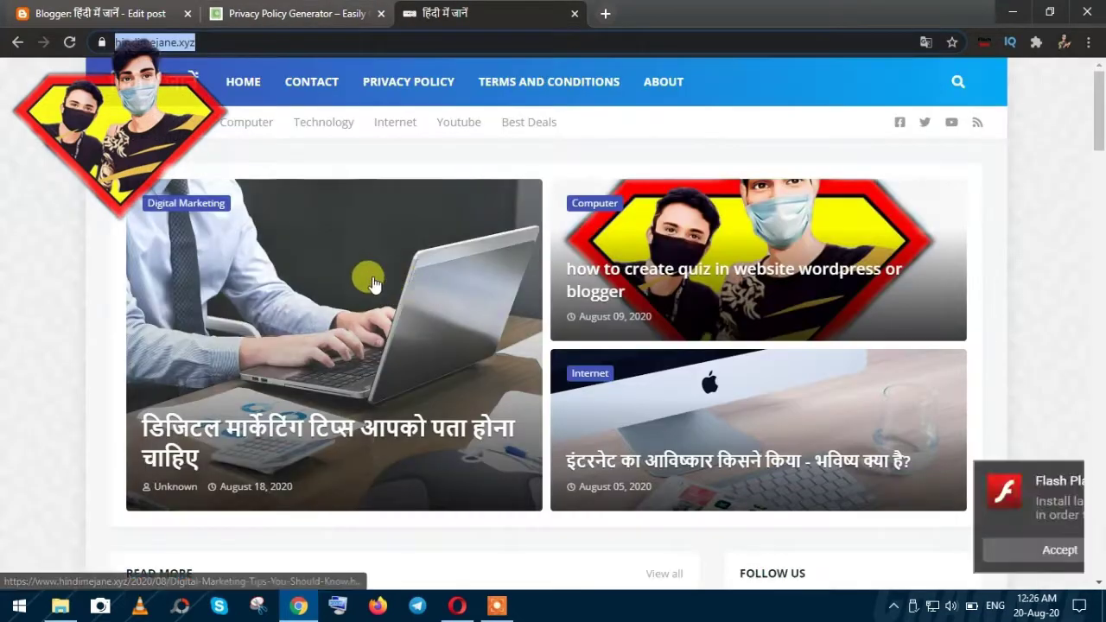
{"action": "scroll", "coordinate": [432, 302], "scroll_direction": "down", "scroll_amount": 4}
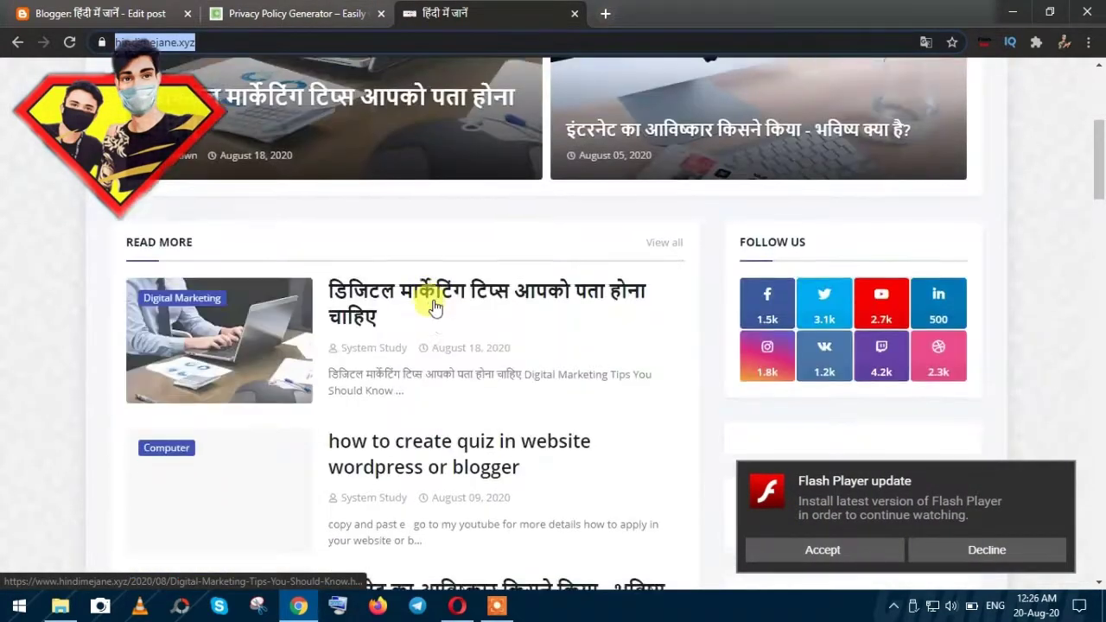
{"action": "scroll", "coordinate": [481, 388], "scroll_direction": "down", "scroll_amount": 7}
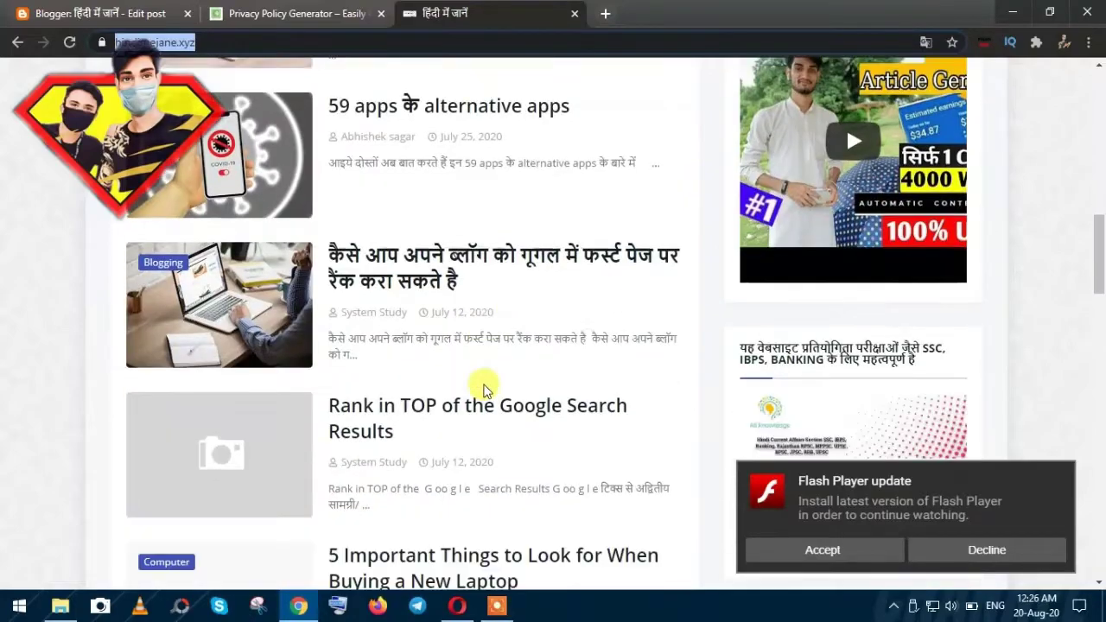
{"action": "scroll", "coordinate": [481, 388], "scroll_direction": "down", "scroll_amount": 2}
{"action": "scroll", "coordinate": [484, 389], "scroll_direction": "up", "scroll_amount": 13}
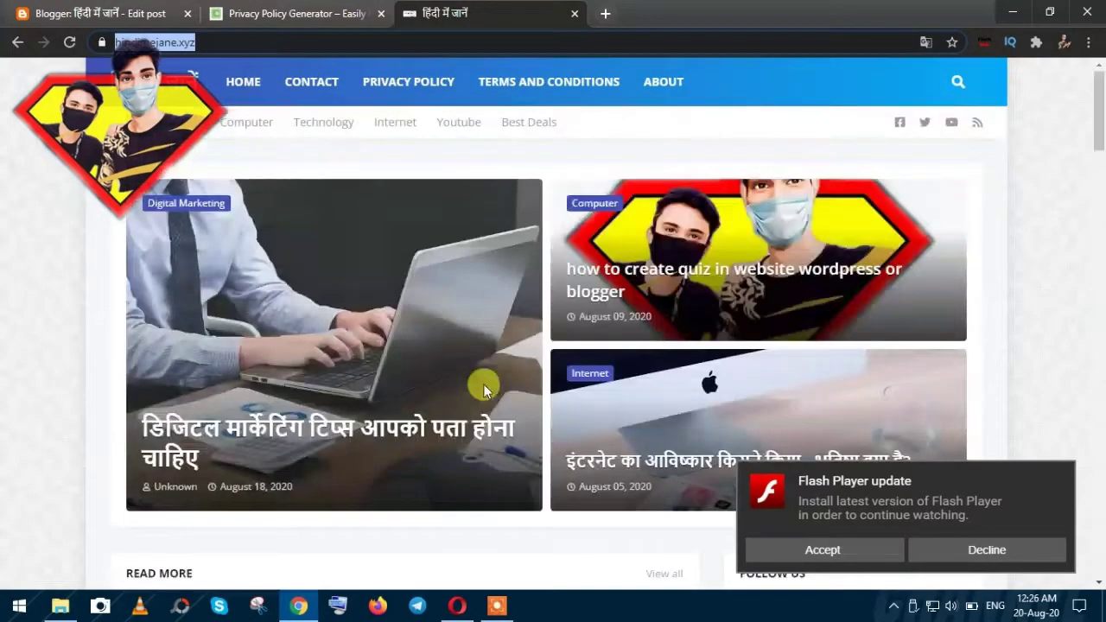
Return to the privacy policy generator form and continue to its Additional questions.
{"action": "left_click", "coordinate": [350, 13]}
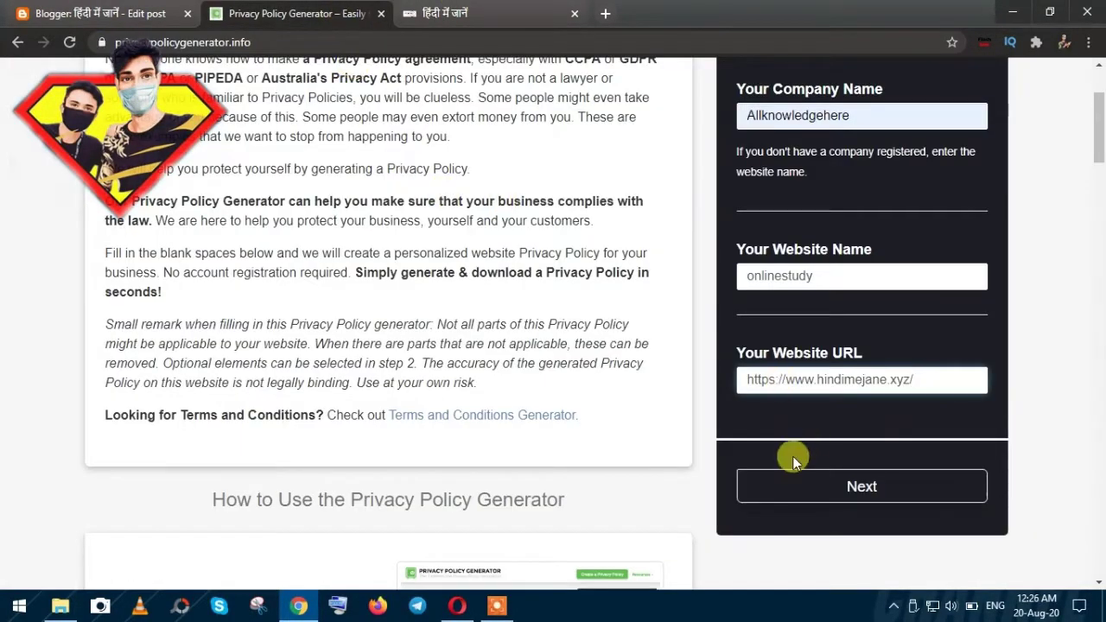
{"action": "left_click", "coordinate": [843, 486]}
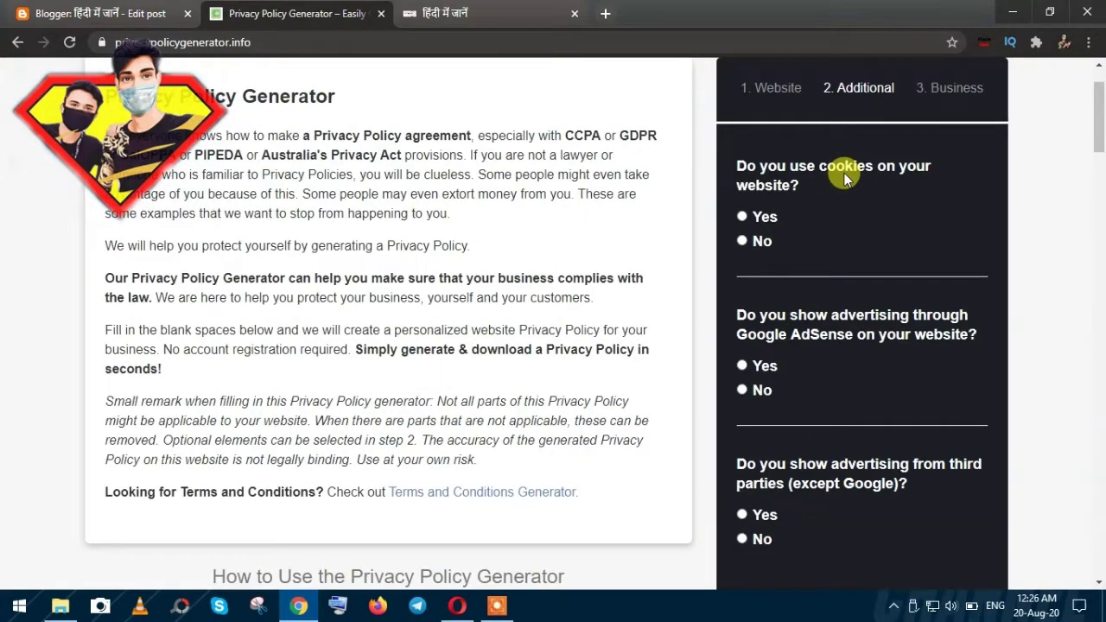
Answer Yes to using cookies and No to Google AdSense advertising, and continue to the Business details.
{"action": "left_click", "coordinate": [745, 217]}
{"action": "scroll", "coordinate": [802, 245], "scroll_direction": "down", "scroll_amount": 1}
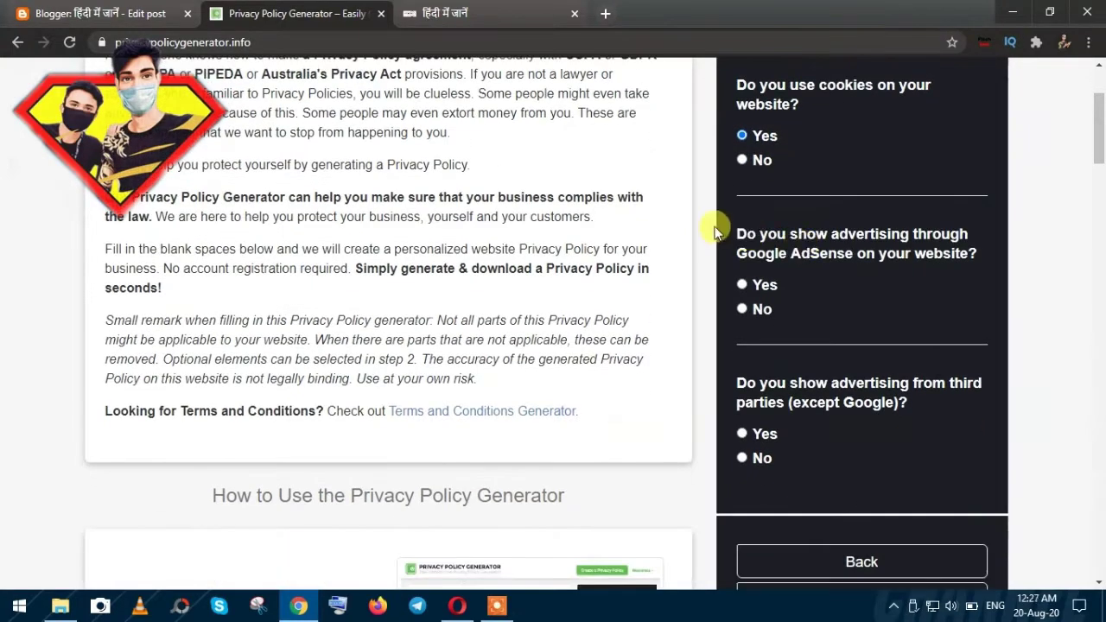
{"action": "left_click", "coordinate": [741, 137]}
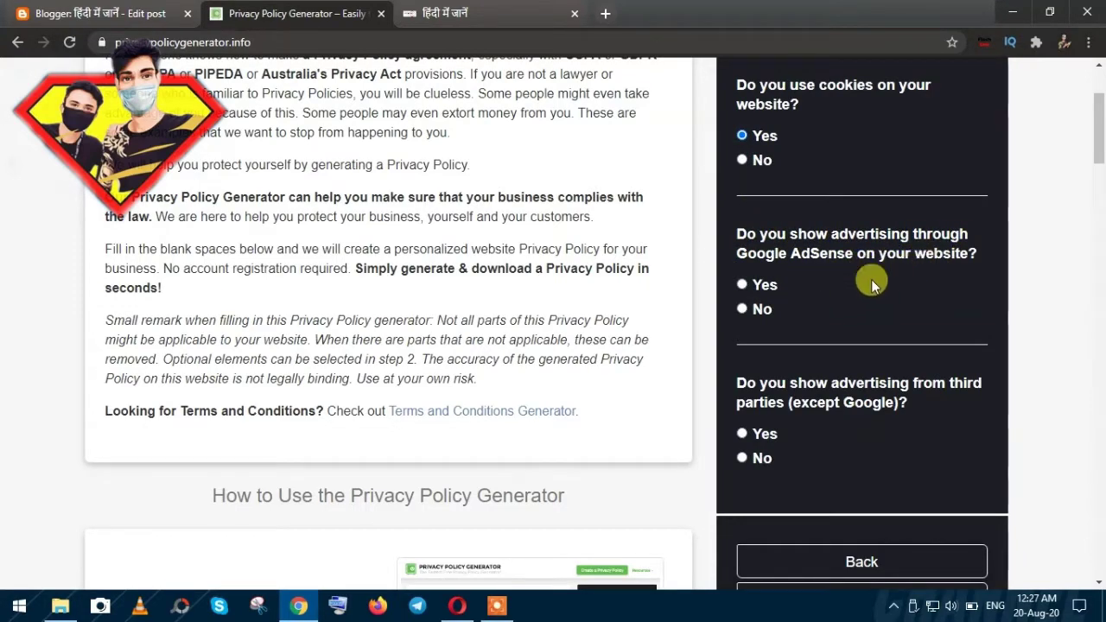
{"action": "left_click", "coordinate": [742, 309]}
{"action": "scroll", "coordinate": [752, 313], "scroll_direction": "down", "scroll_amount": 2}
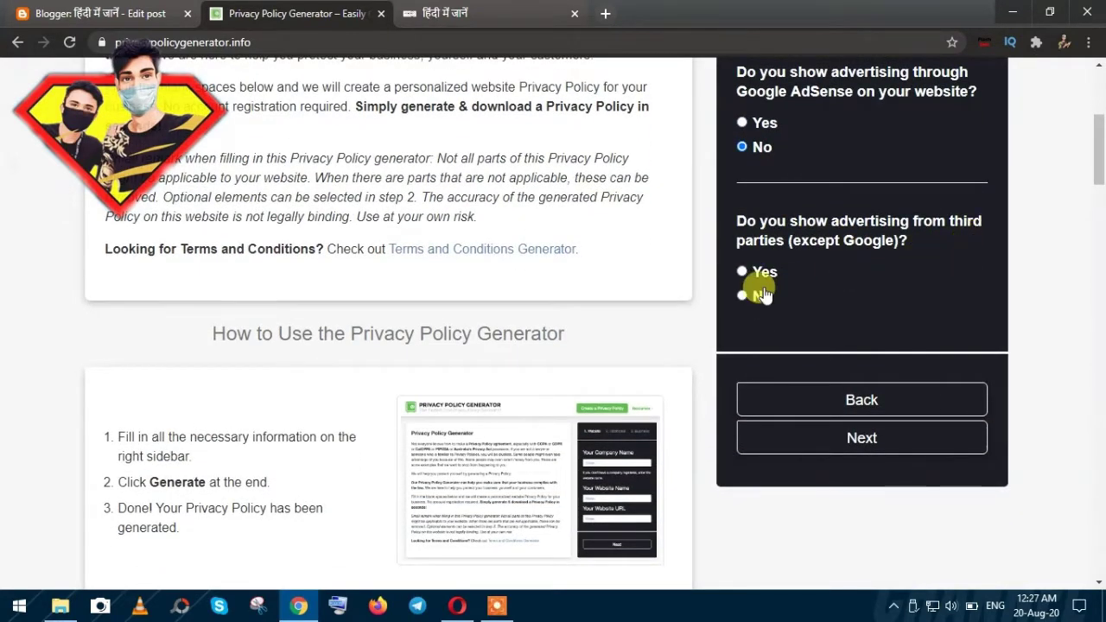
{"action": "left_click", "coordinate": [884, 439]}
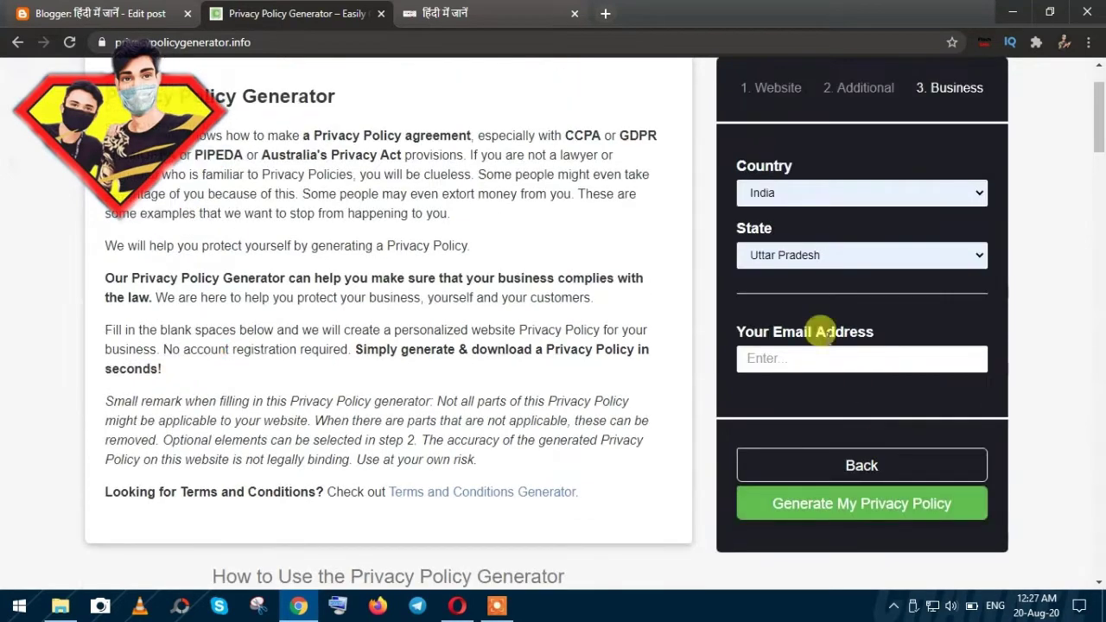
{"action": "left_click", "coordinate": [816, 199]}
{"action": "scroll", "coordinate": [816, 339], "scroll_direction": "down", "scroll_amount": 20}
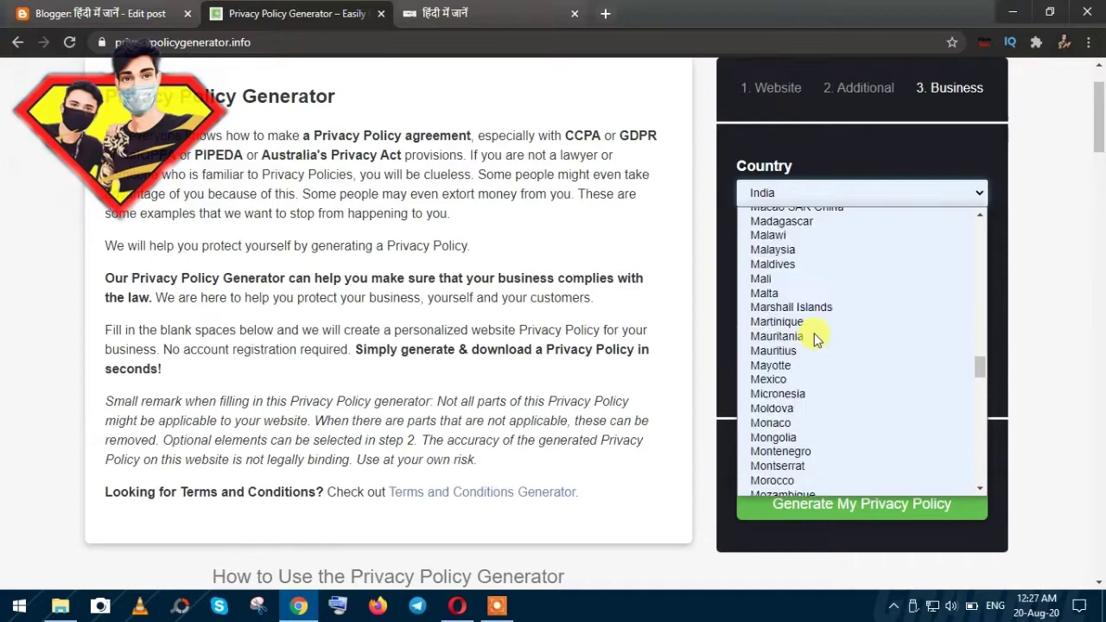
{"action": "scroll", "coordinate": [816, 339], "scroll_direction": "up", "scroll_amount": 20}
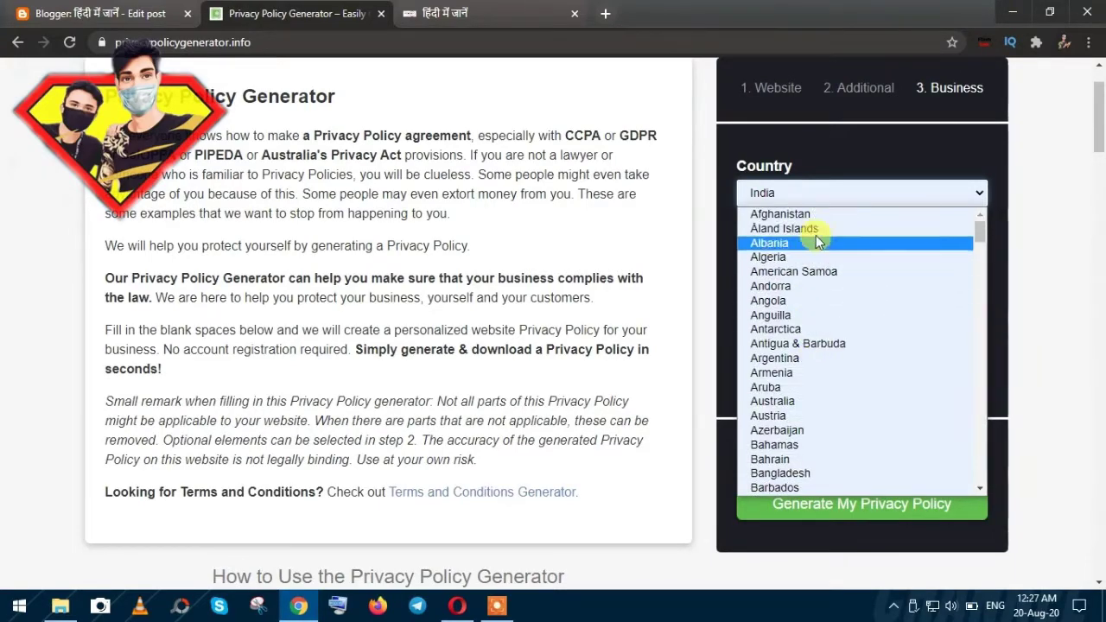
{"action": "left_click", "coordinate": [815, 182]}
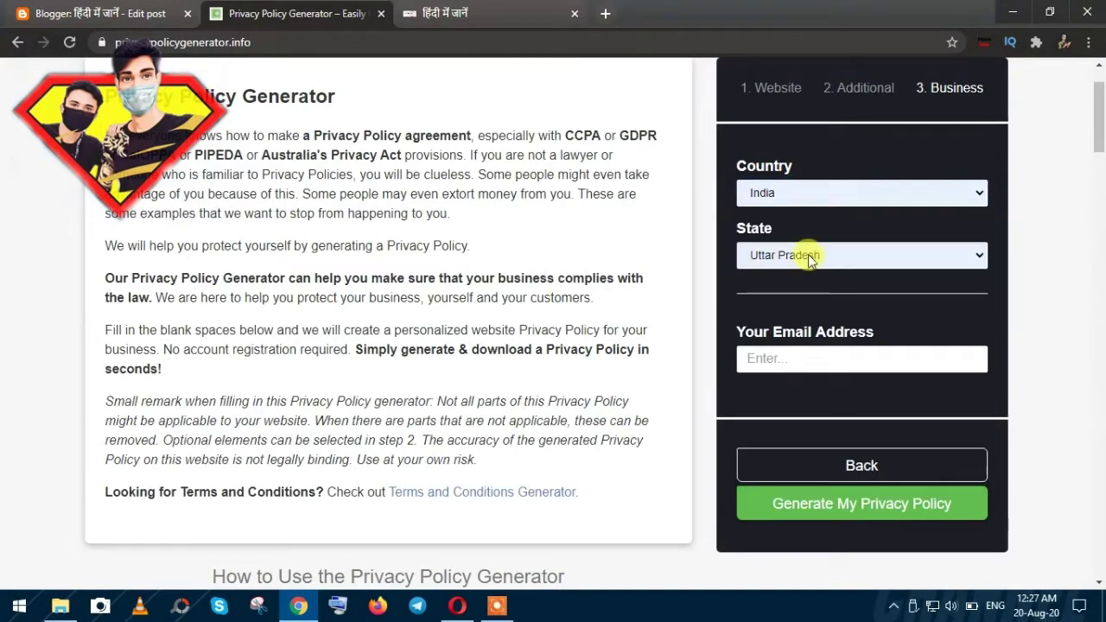
Fill in the contact's email address from the saved suggestions and generate the privacy policy.
{"action": "left_click", "coordinate": [822, 356]}
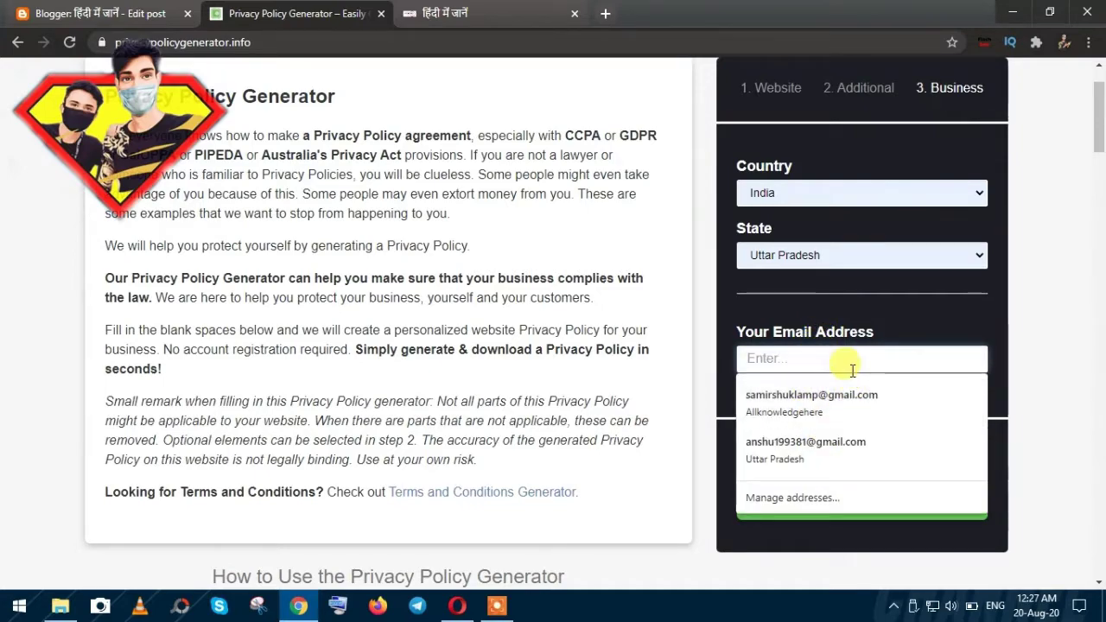
{"action": "left_click", "coordinate": [850, 399]}
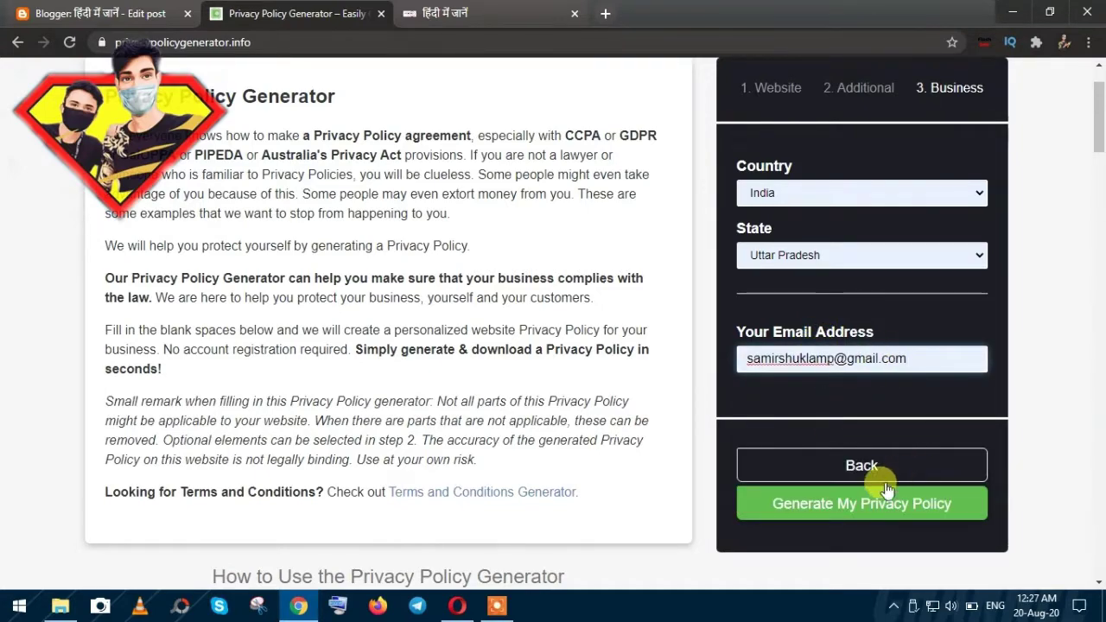
{"action": "left_click", "coordinate": [868, 514]}
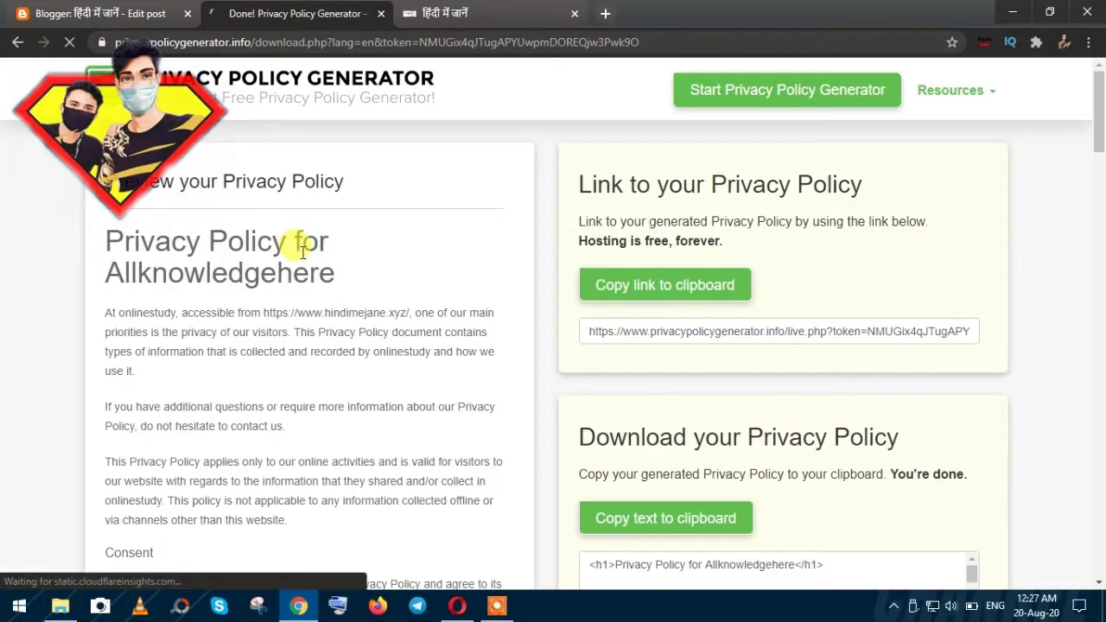
Examine the section offering a hosted link to the generated privacy policy.
{"action": "left_click", "coordinate": [714, 290]}
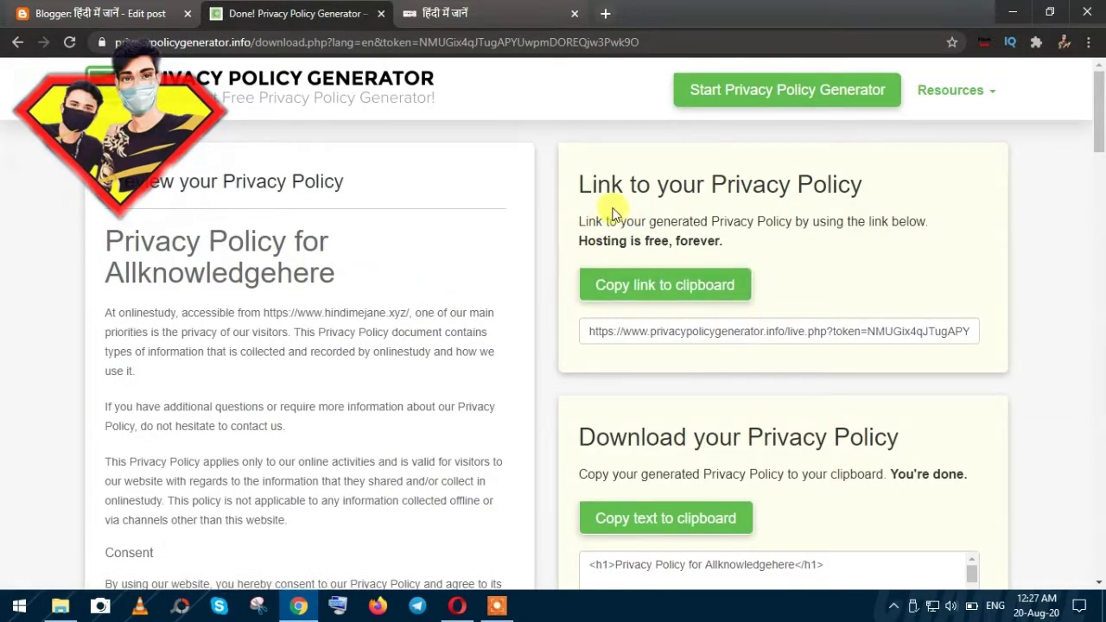
{"action": "left_click_drag", "start_coordinate": [579, 181], "coordinate": [883, 194]}
{"action": "left_click", "coordinate": [677, 226]}
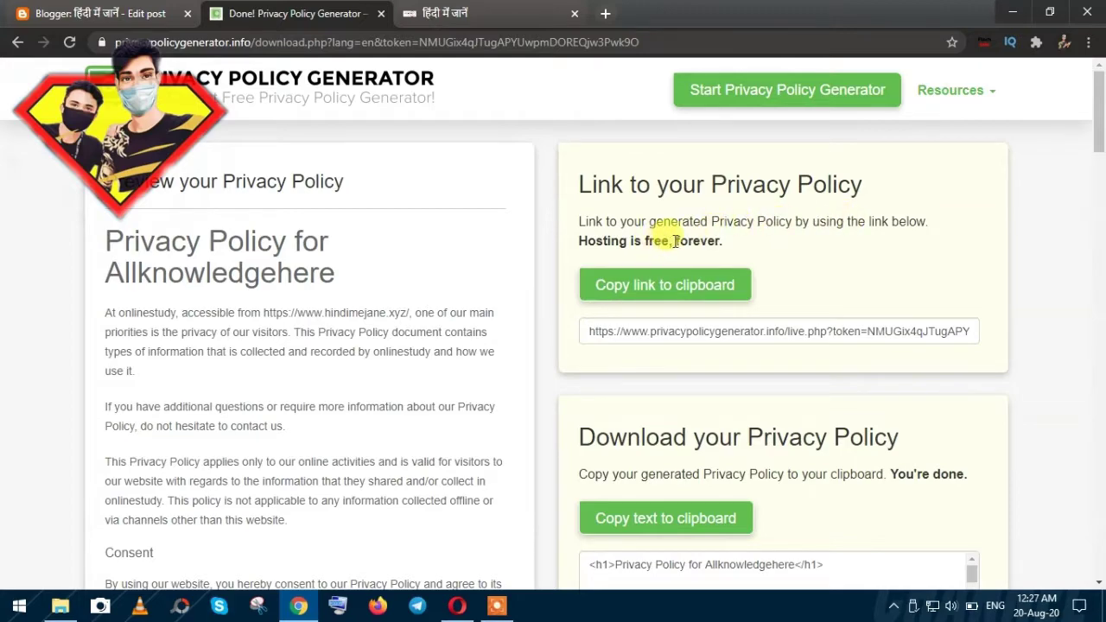
{"action": "left_click_drag", "start_coordinate": [675, 241], "coordinate": [733, 247]}
{"action": "scroll", "coordinate": [730, 246], "scroll_direction": "down", "scroll_amount": 1}
{"action": "left_click", "coordinate": [699, 212]}
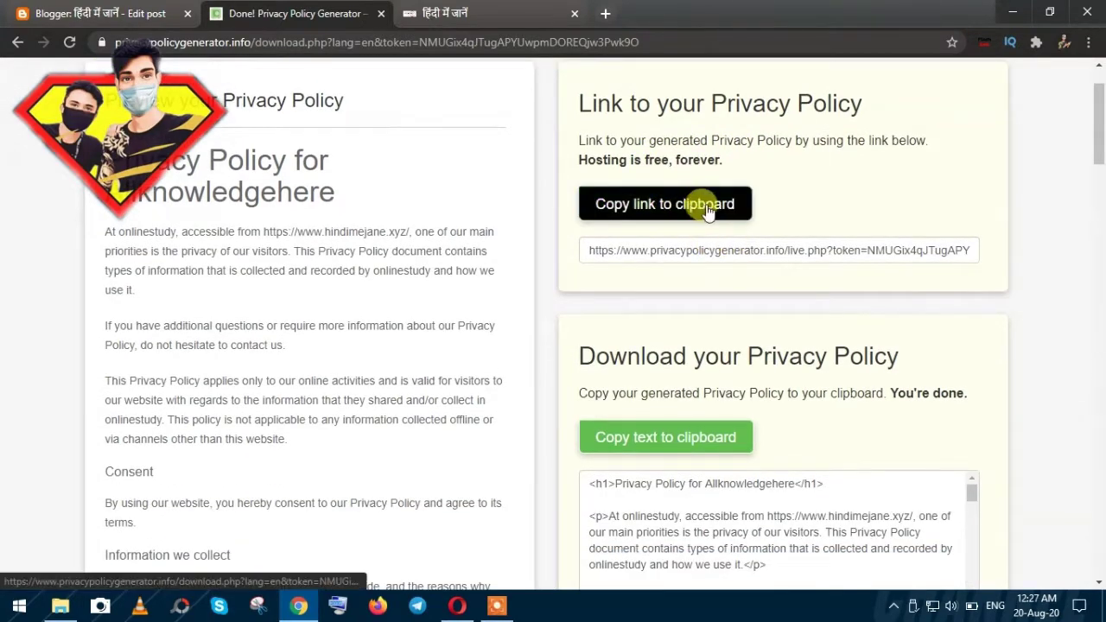
{"action": "left_click", "coordinate": [677, 214]}
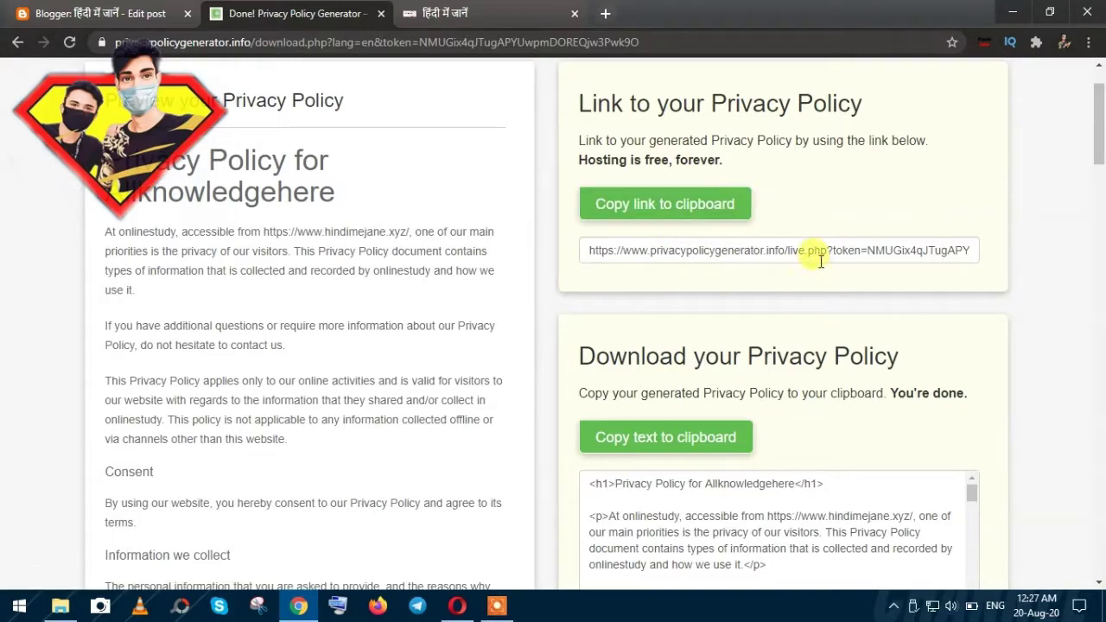
Look through the HTML text of the policy in the Download your Privacy Policy section.
{"action": "scroll", "coordinate": [772, 308], "scroll_direction": "down", "scroll_amount": 2}
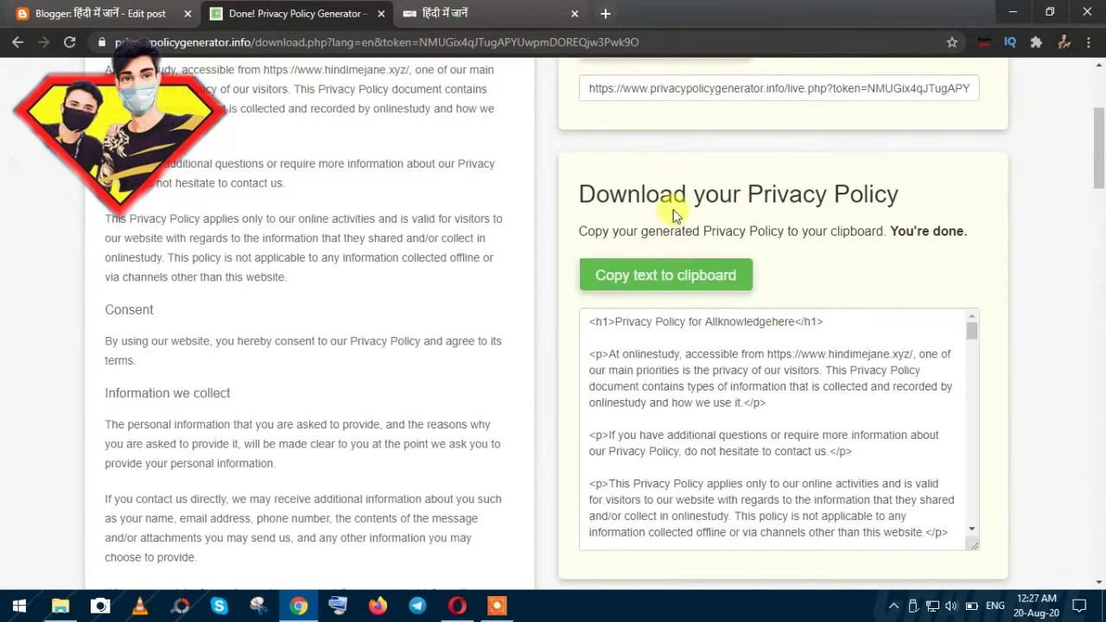
{"action": "scroll", "coordinate": [839, 365], "scroll_direction": "down", "scroll_amount": 3}
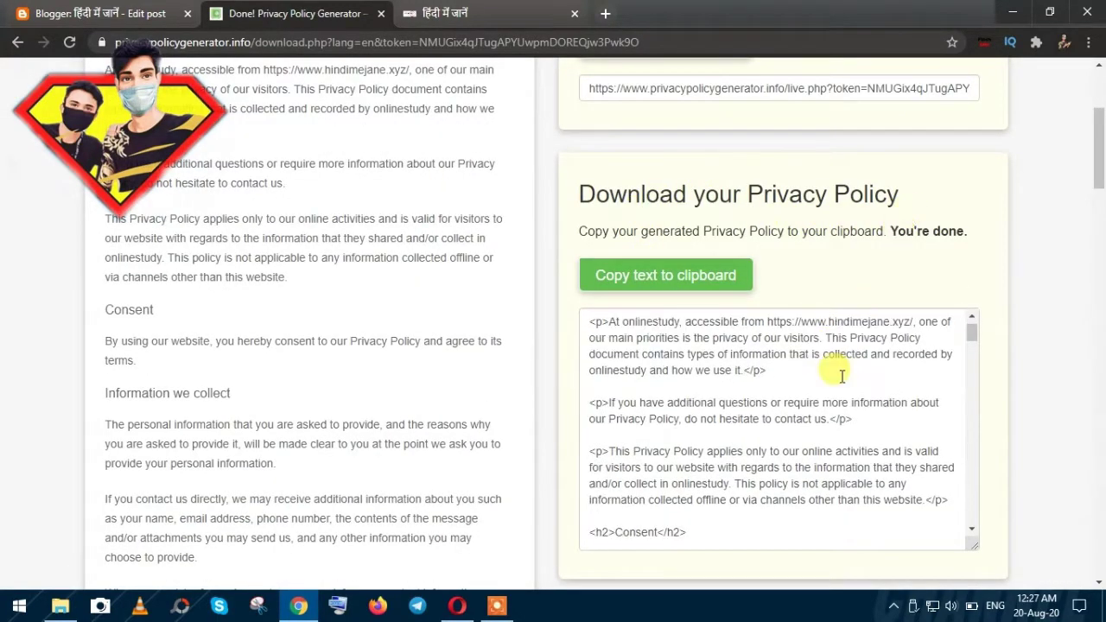
{"action": "left_click", "coordinate": [679, 281]}
{"action": "scroll", "coordinate": [706, 422], "scroll_direction": "up", "scroll_amount": 1}
{"action": "scroll", "coordinate": [706, 421], "scroll_direction": "up", "scroll_amount": 2}
{"action": "scroll", "coordinate": [706, 421], "scroll_direction": "down", "scroll_amount": 6}
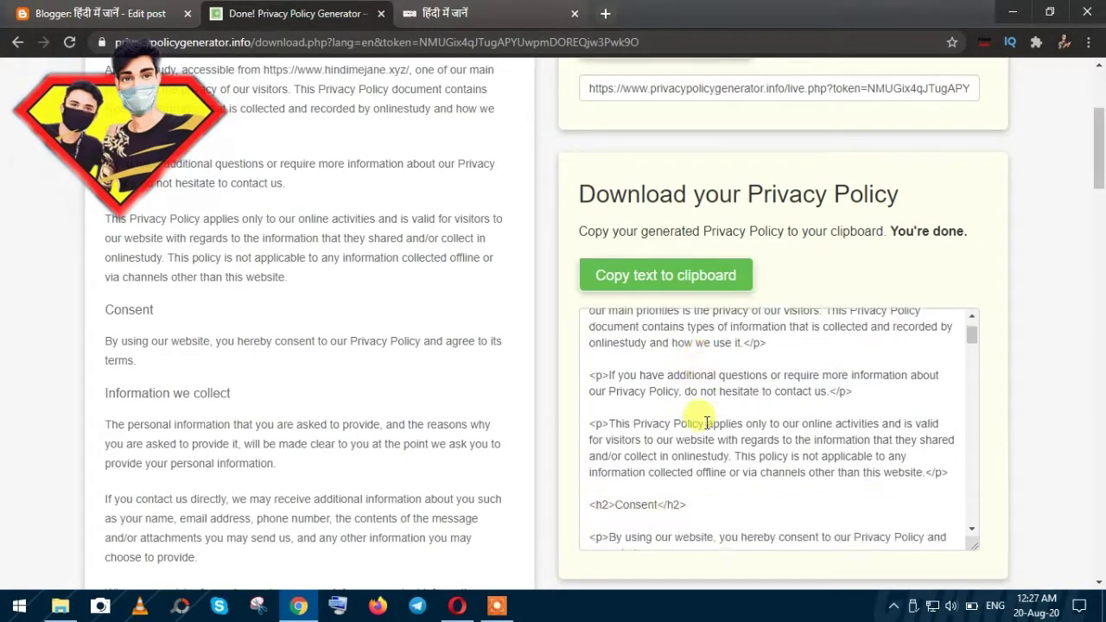
{"action": "scroll", "coordinate": [707, 422], "scroll_direction": "down", "scroll_amount": 8}
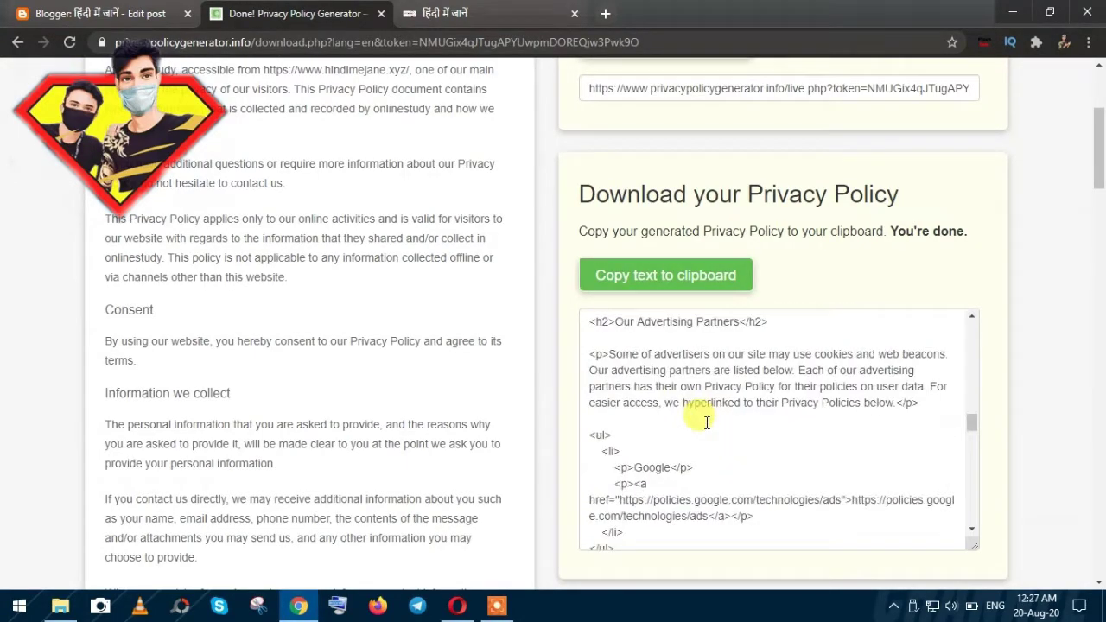
{"action": "scroll", "coordinate": [707, 422], "scroll_direction": "up", "scroll_amount": 2}
{"action": "scroll", "coordinate": [313, 343], "scroll_direction": "up", "scroll_amount": 3}
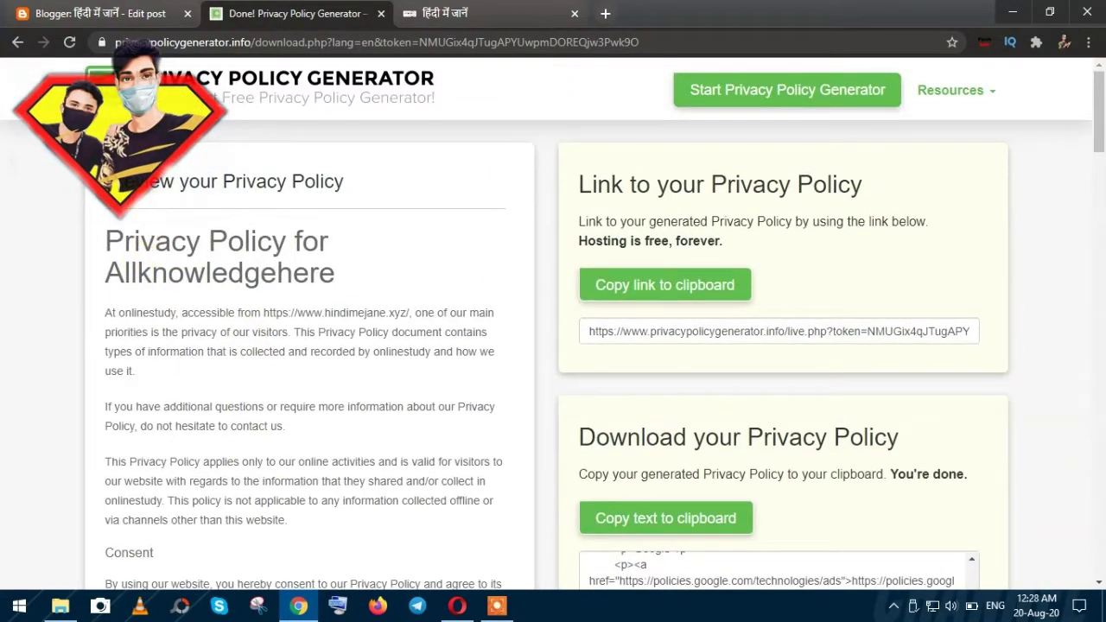
Read over the preview of the generated privacy policy, from its title through the opening paragraphs.
{"action": "left_click_drag", "start_coordinate": [112, 183], "coordinate": [350, 180]}
{"action": "left_click", "coordinate": [238, 238]}
{"action": "left_click_drag", "start_coordinate": [103, 241], "coordinate": [390, 585]}
{"action": "left_click_drag", "start_coordinate": [388, 544], "coordinate": [390, 307]}
{"action": "left_click", "coordinate": [391, 302]}
{"action": "scroll", "coordinate": [291, 299], "scroll_direction": "down", "scroll_amount": 1}
{"action": "left_click_drag", "start_coordinate": [105, 160], "coordinate": [361, 269]}
{"action": "left_click", "coordinate": [356, 272]}
{"action": "scroll", "coordinate": [357, 277], "scroll_direction": "down", "scroll_amount": 3}
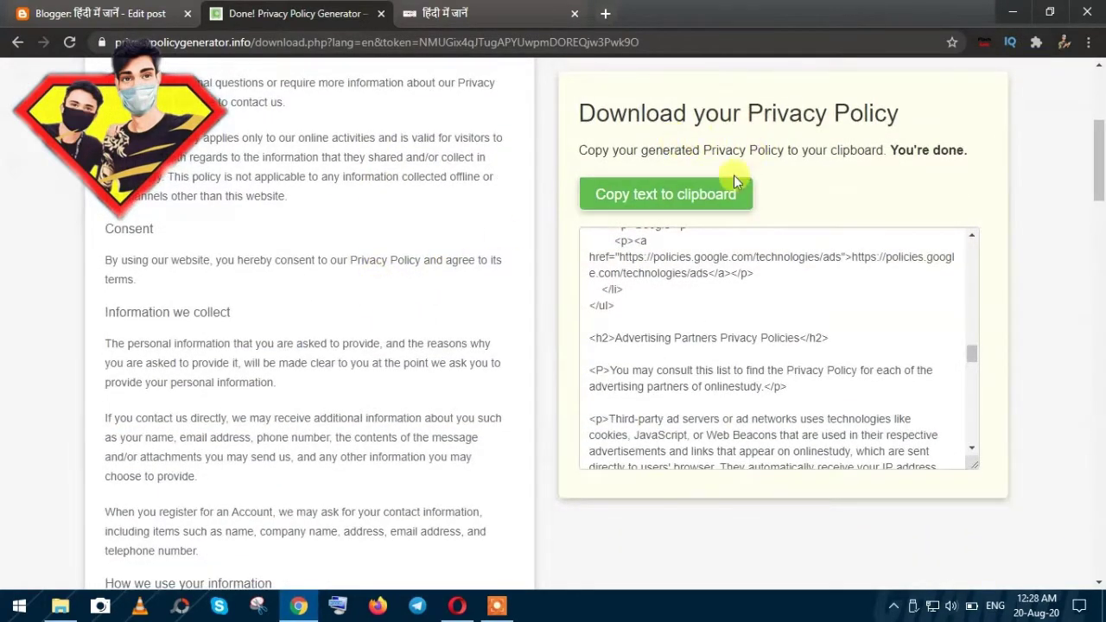
Copy the generated privacy policy's HTML text to the clipboard and look through the code.
{"action": "left_click", "coordinate": [639, 192]}
{"action": "scroll", "coordinate": [676, 322], "scroll_direction": "down", "scroll_amount": 5}
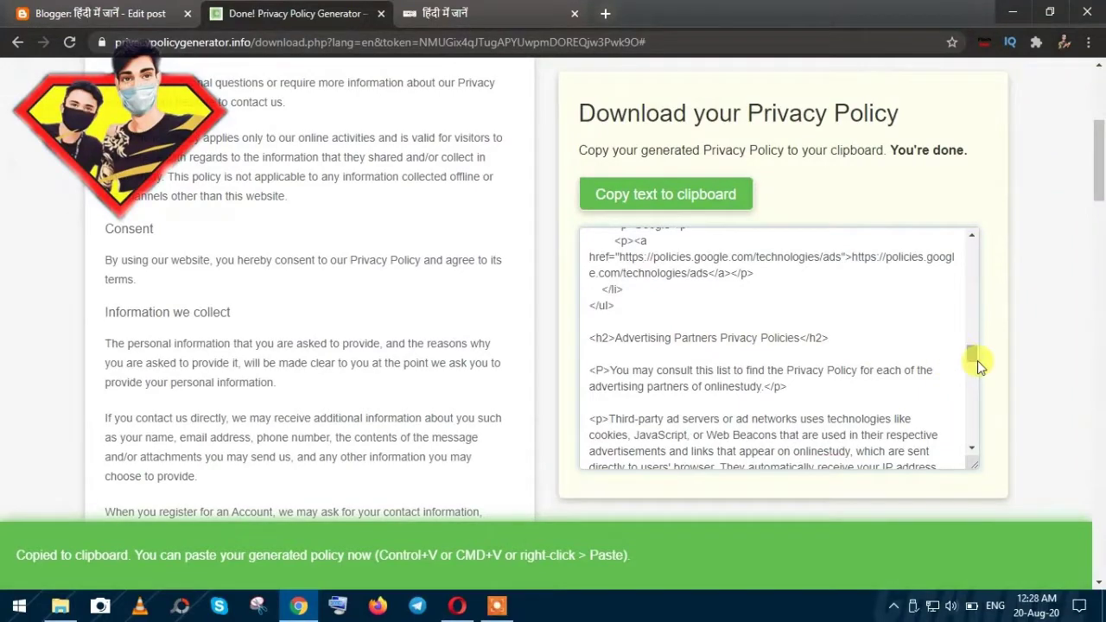
{"action": "left_click_drag", "start_coordinate": [978, 364], "coordinate": [974, 250]}
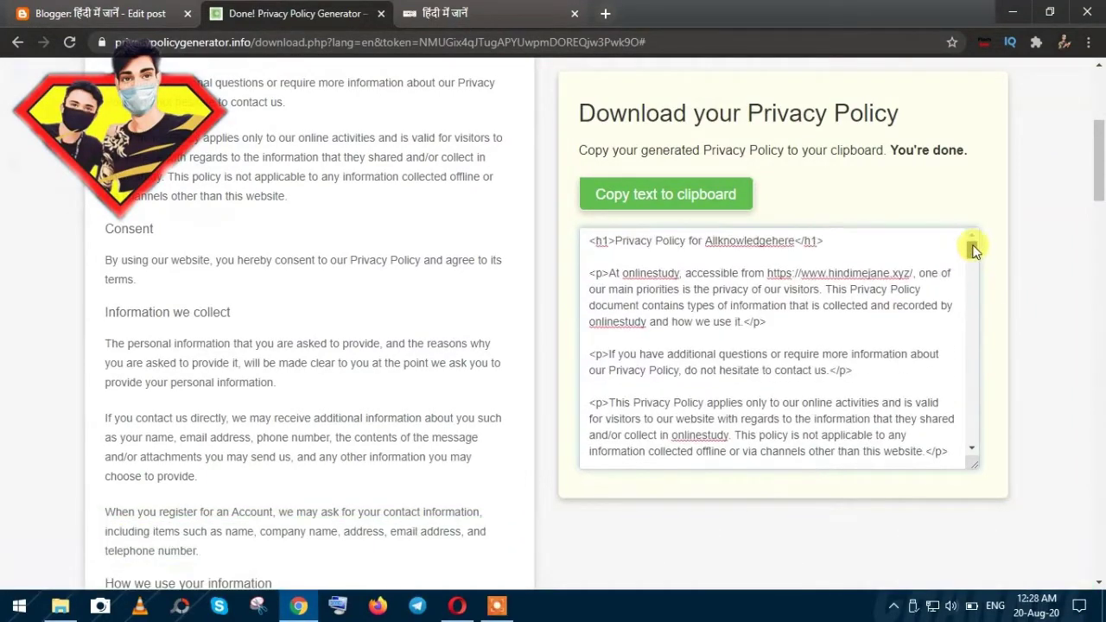
{"action": "scroll", "coordinate": [836, 271], "scroll_direction": "down", "scroll_amount": 5}
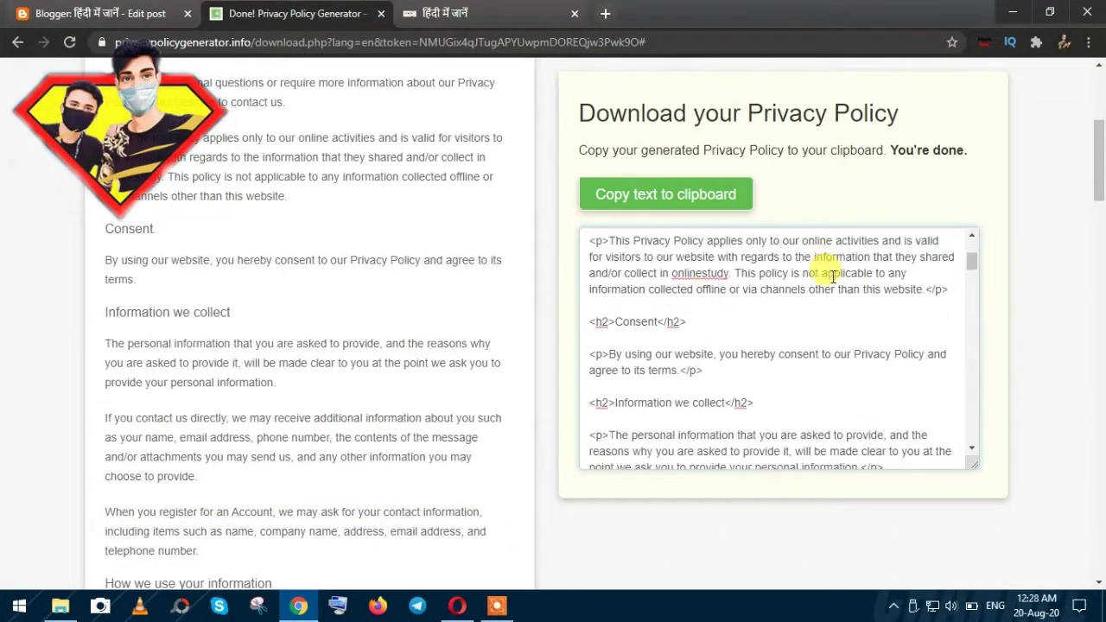
{"action": "scroll", "coordinate": [817, 304], "scroll_direction": "down", "scroll_amount": 10}
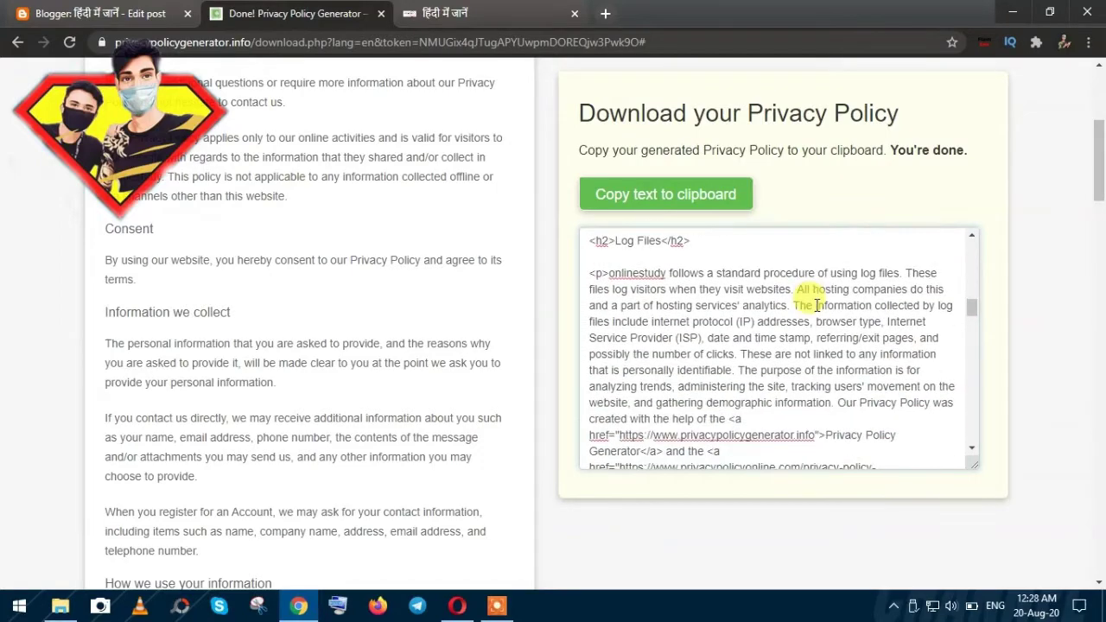
{"action": "scroll", "coordinate": [816, 304], "scroll_direction": "down", "scroll_amount": 10}
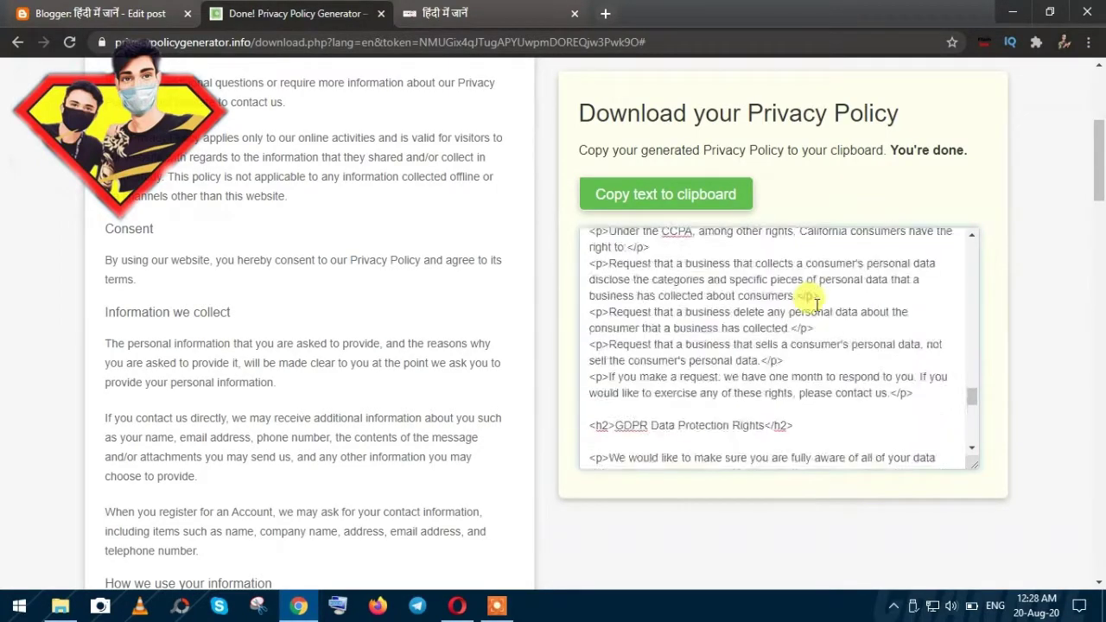
{"action": "scroll", "coordinate": [816, 304], "scroll_direction": "up", "scroll_amount": 3}
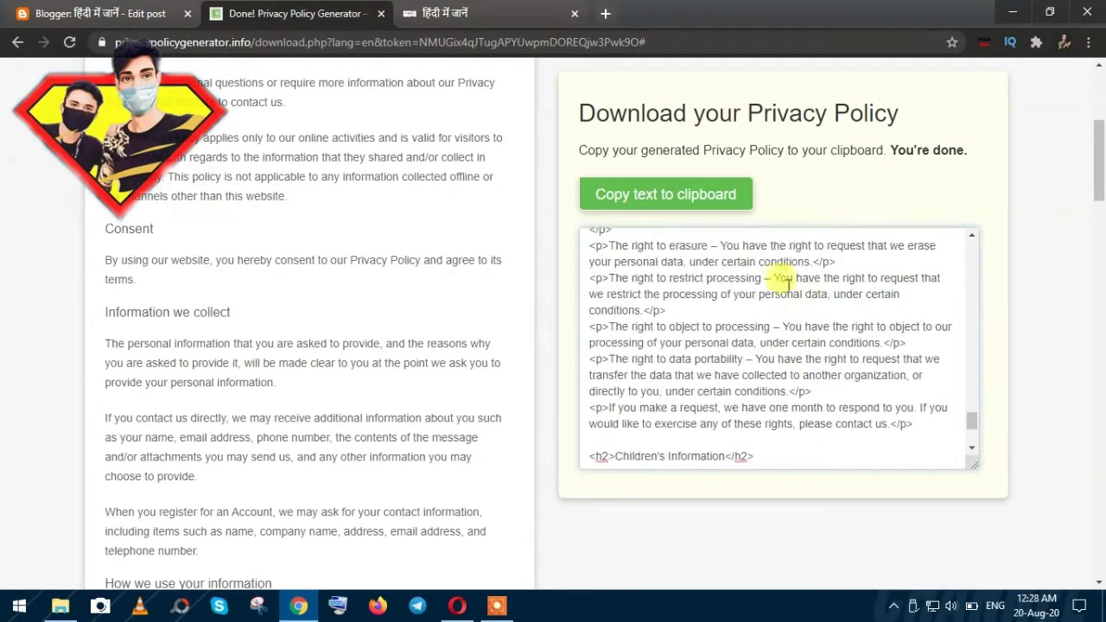
{"action": "left_click", "coordinate": [700, 198]}
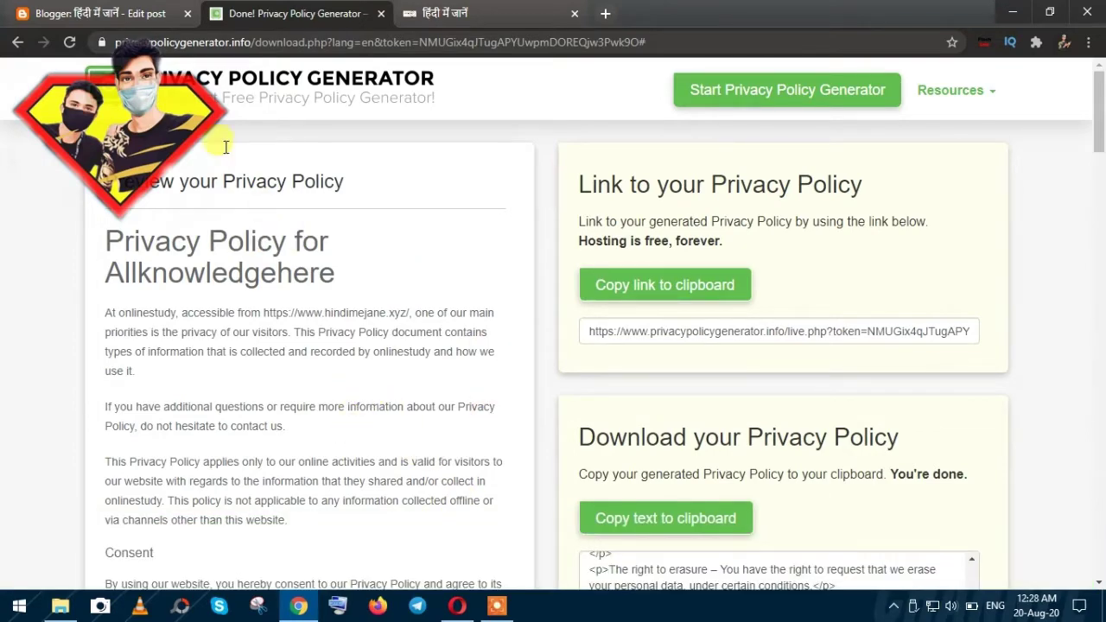
Switch to Blogger, open the blog's pages and create a new page.
{"action": "left_click", "coordinate": [65, 11]}
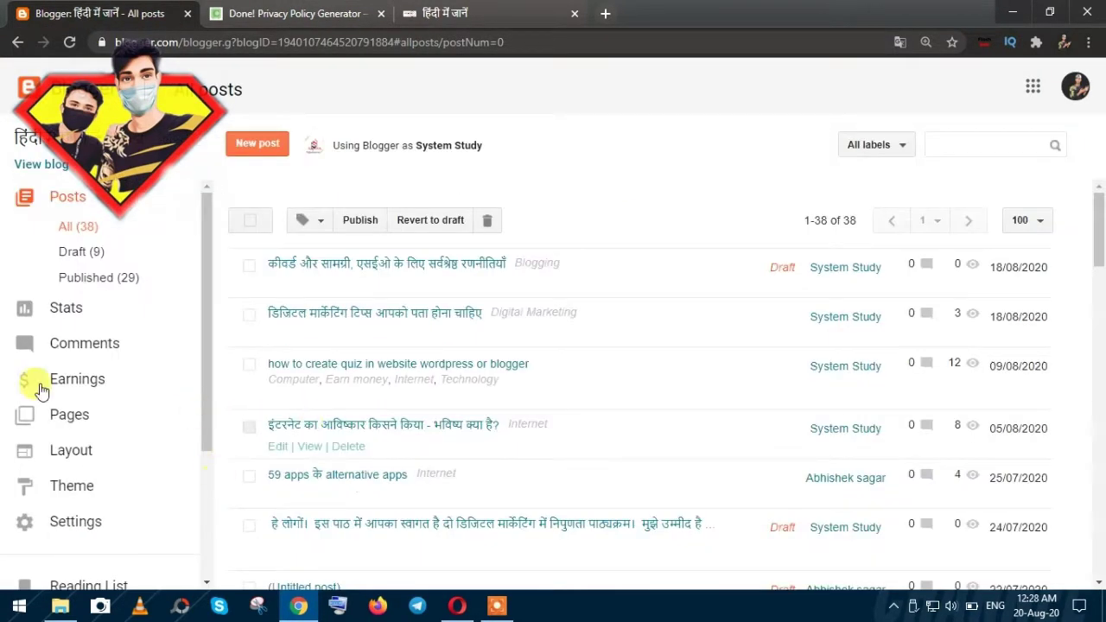
{"action": "left_click", "coordinate": [92, 420]}
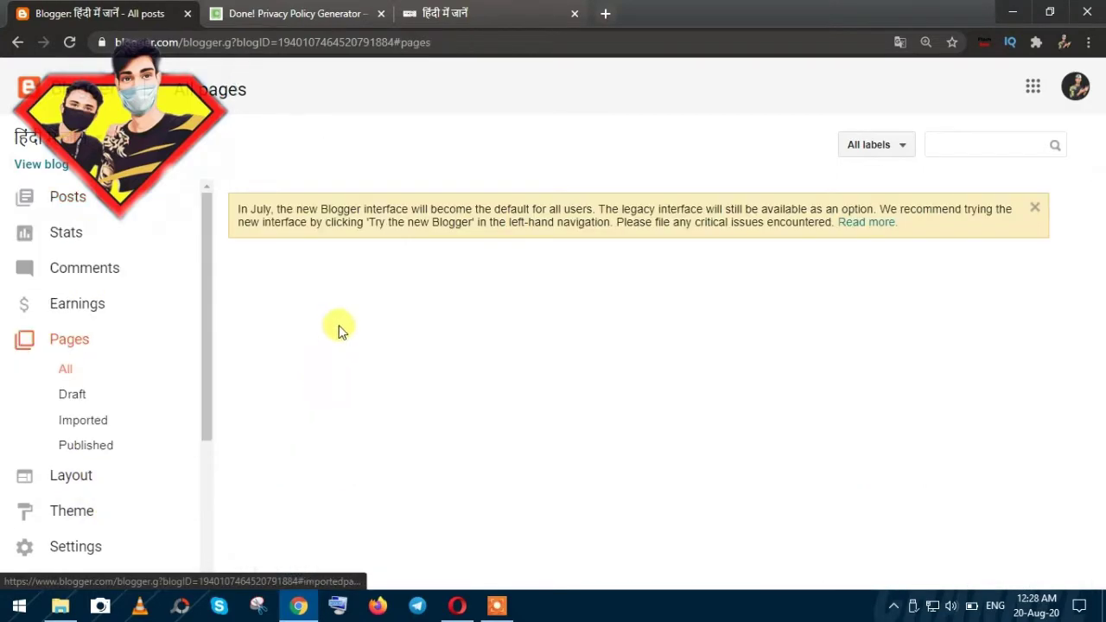
{"action": "left_click", "coordinate": [315, 231]}
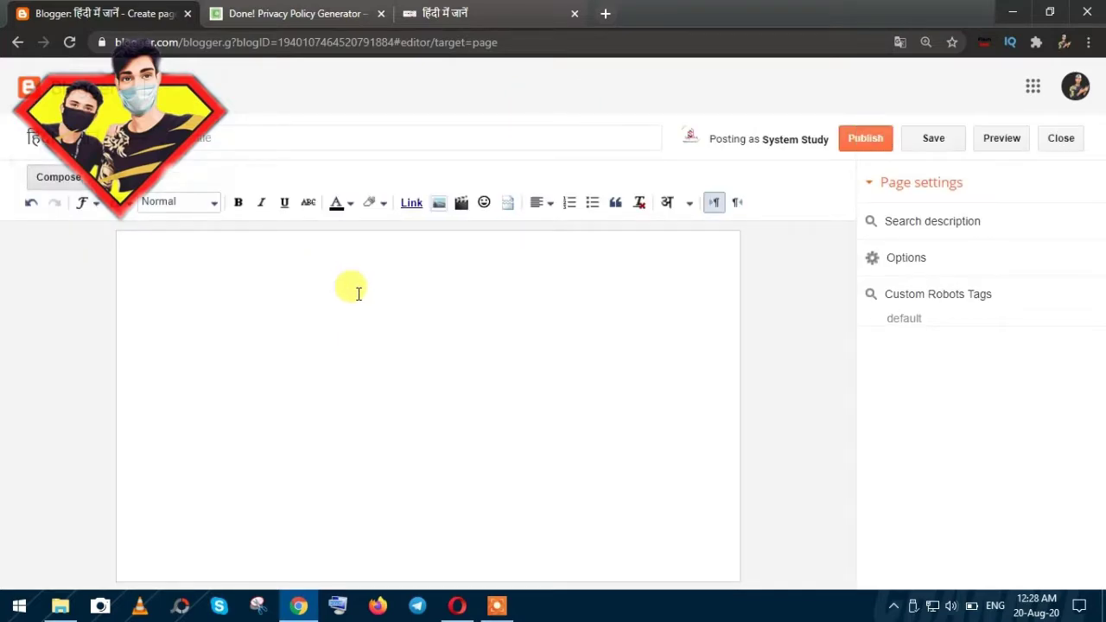
Paste the copied privacy policy code into the new page's HTML source and review the formatted text in Compose view.
{"action": "left_click", "coordinate": [233, 142]}
{"action": "left_click", "coordinate": [237, 283]}
{"action": "left_click", "coordinate": [102, 176]}
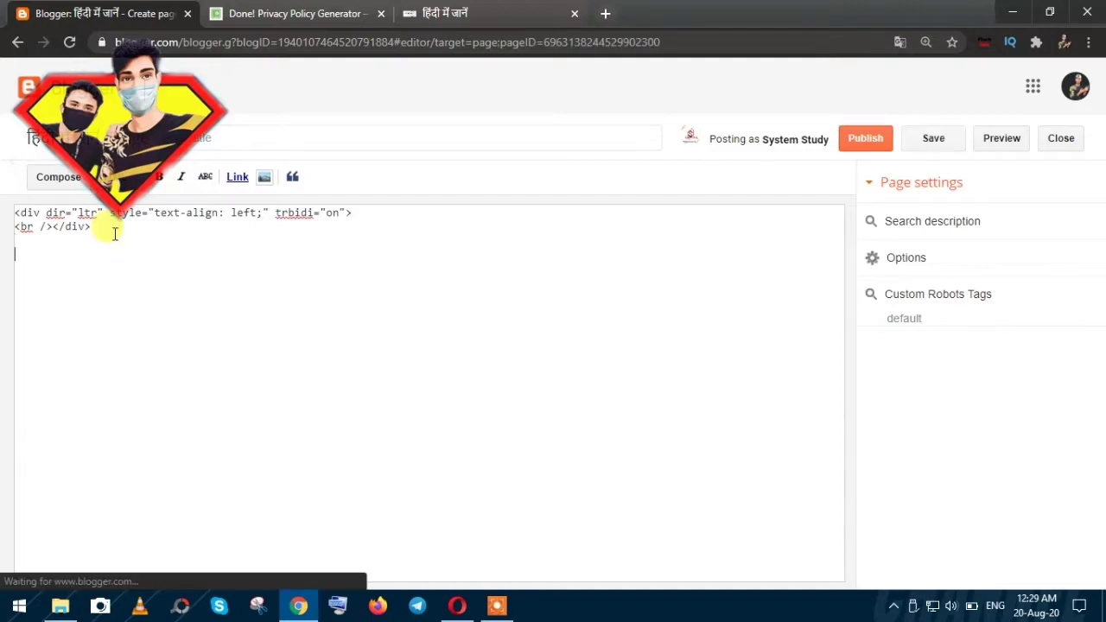
{"action": "key", "text": "ctrl+v"}
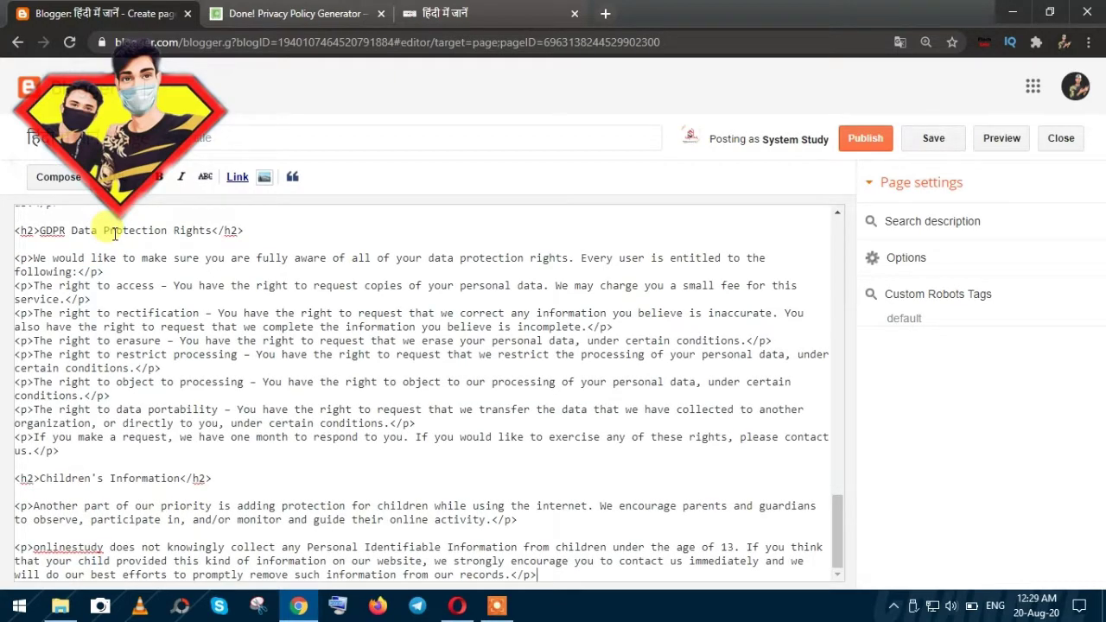
{"action": "scroll", "coordinate": [140, 337], "scroll_direction": "up", "scroll_amount": 20}
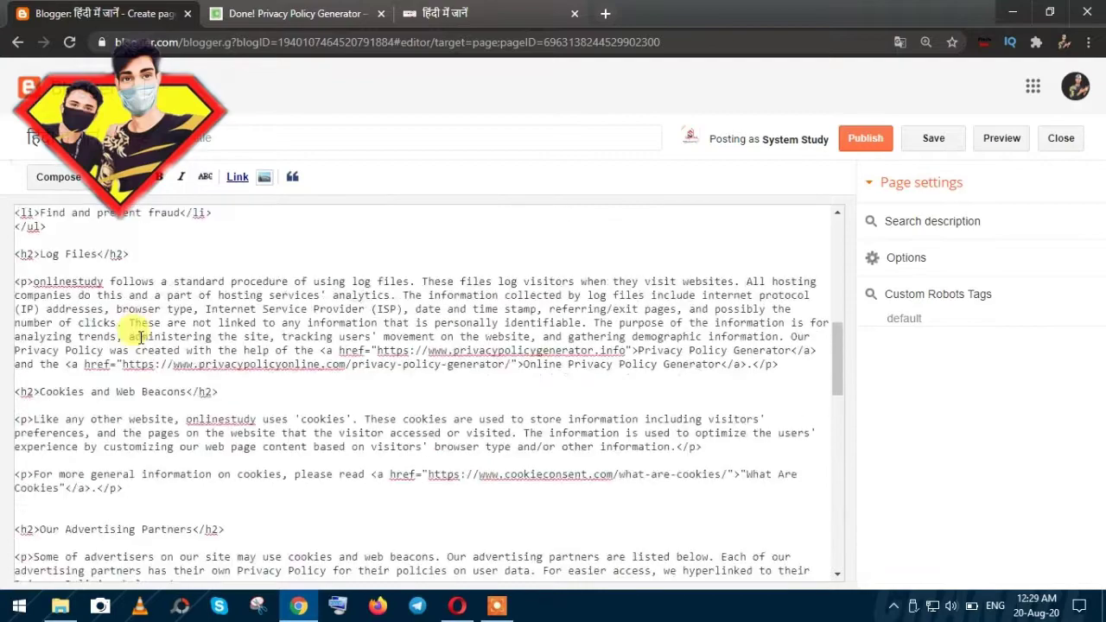
{"action": "scroll", "coordinate": [141, 337], "scroll_direction": "up", "scroll_amount": 4}
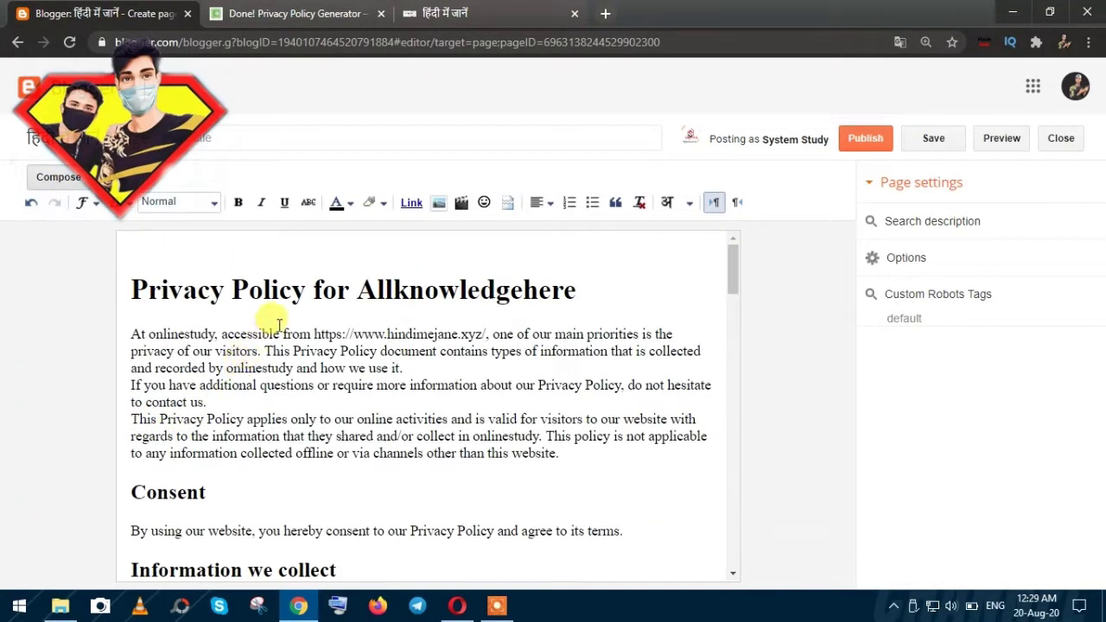
{"action": "scroll", "coordinate": [342, 297], "scroll_direction": "down", "scroll_amount": 10}
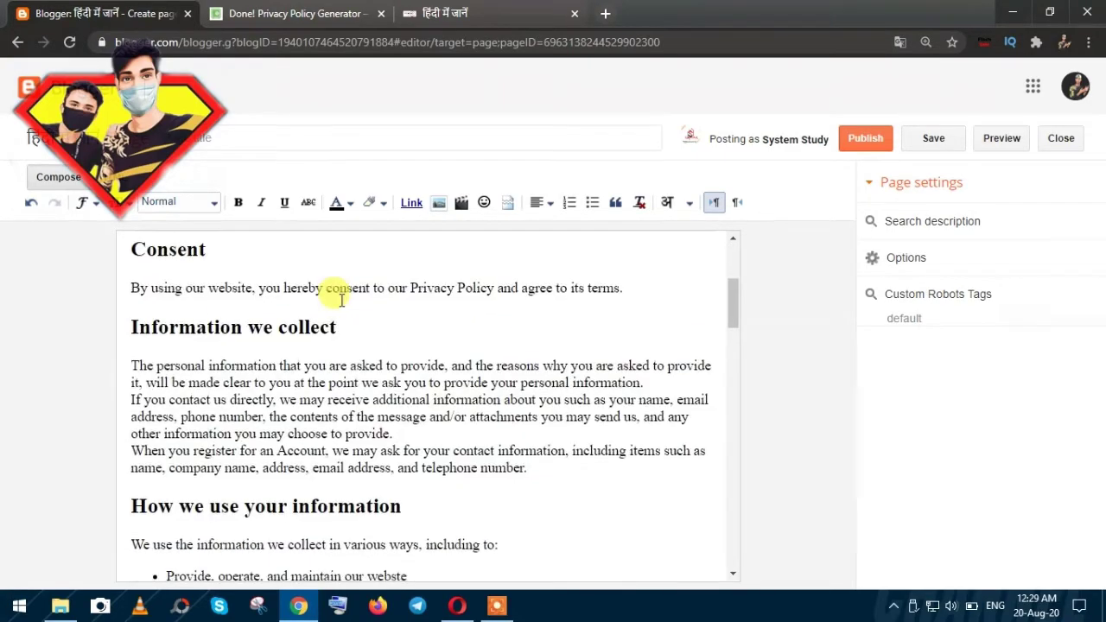
Check the pasted policy text, copy "Privacy Policy" from its main heading and paste it as the page title.
{"action": "scroll", "coordinate": [341, 299], "scroll_direction": "down", "scroll_amount": 10}
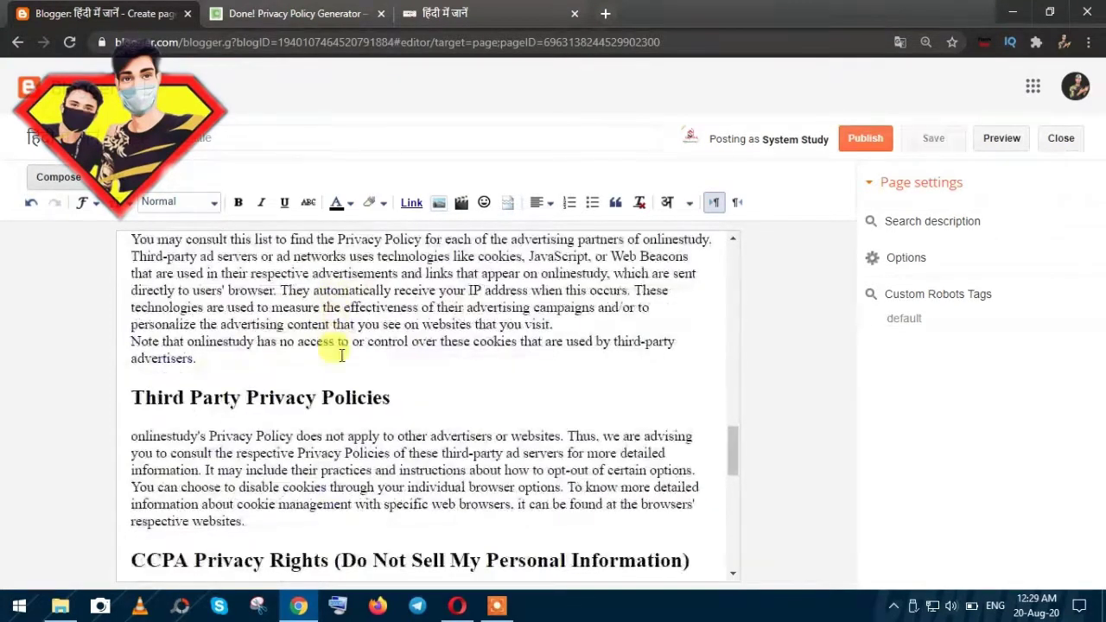
{"action": "scroll", "coordinate": [339, 360], "scroll_direction": "down", "scroll_amount": 2}
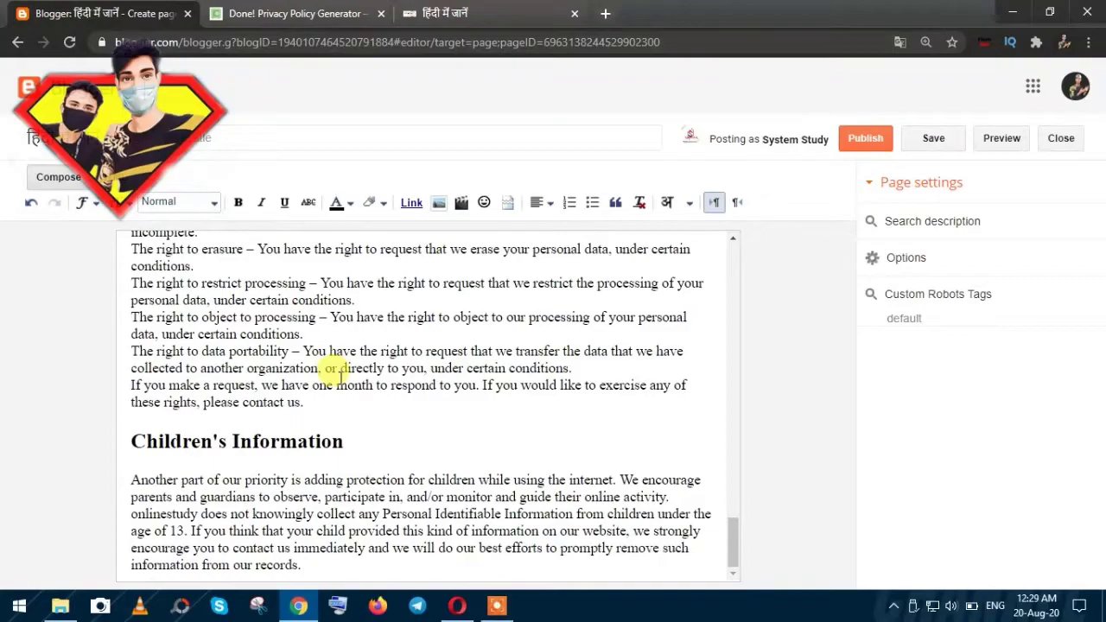
{"action": "scroll", "coordinate": [341, 373], "scroll_direction": "up", "scroll_amount": 20}
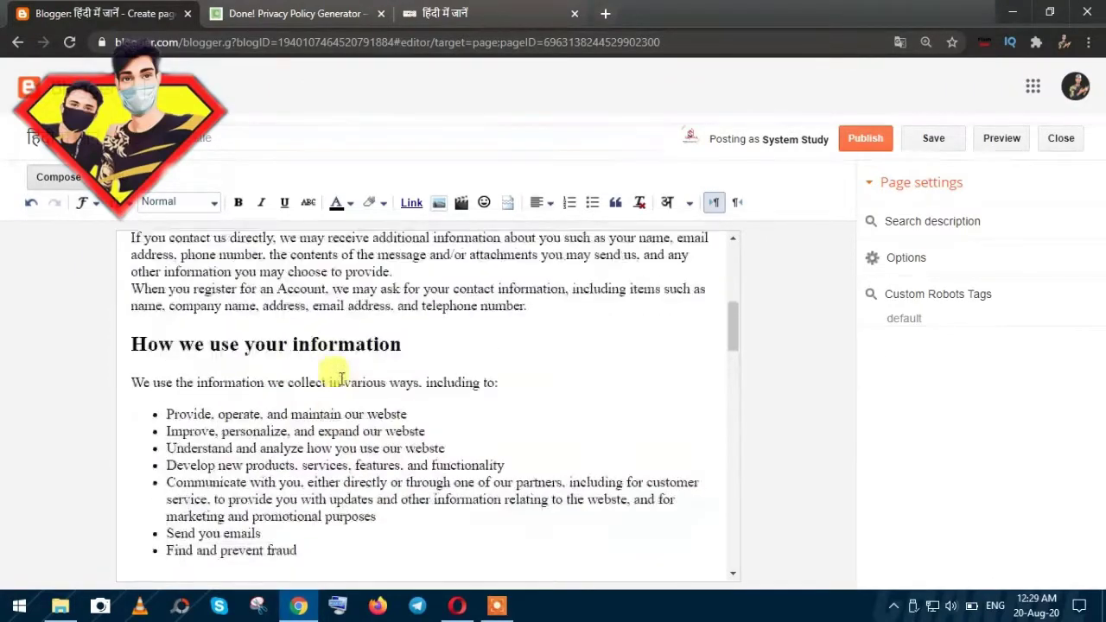
{"action": "scroll", "coordinate": [341, 378], "scroll_direction": "up", "scroll_amount": 10}
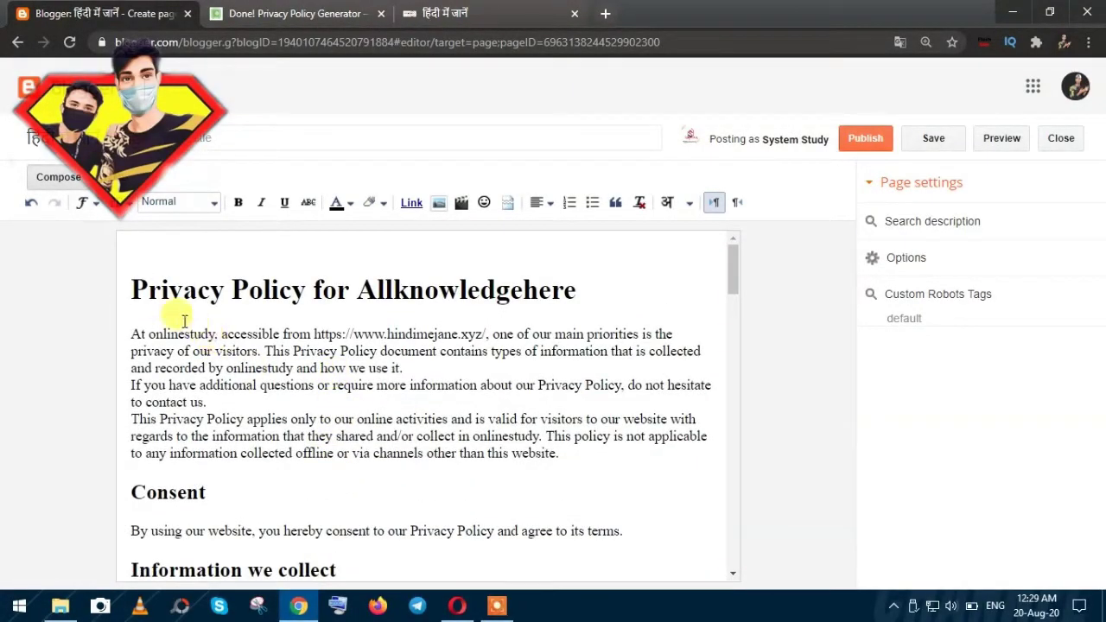
{"action": "left_click_drag", "start_coordinate": [132, 290], "coordinate": [295, 301]}
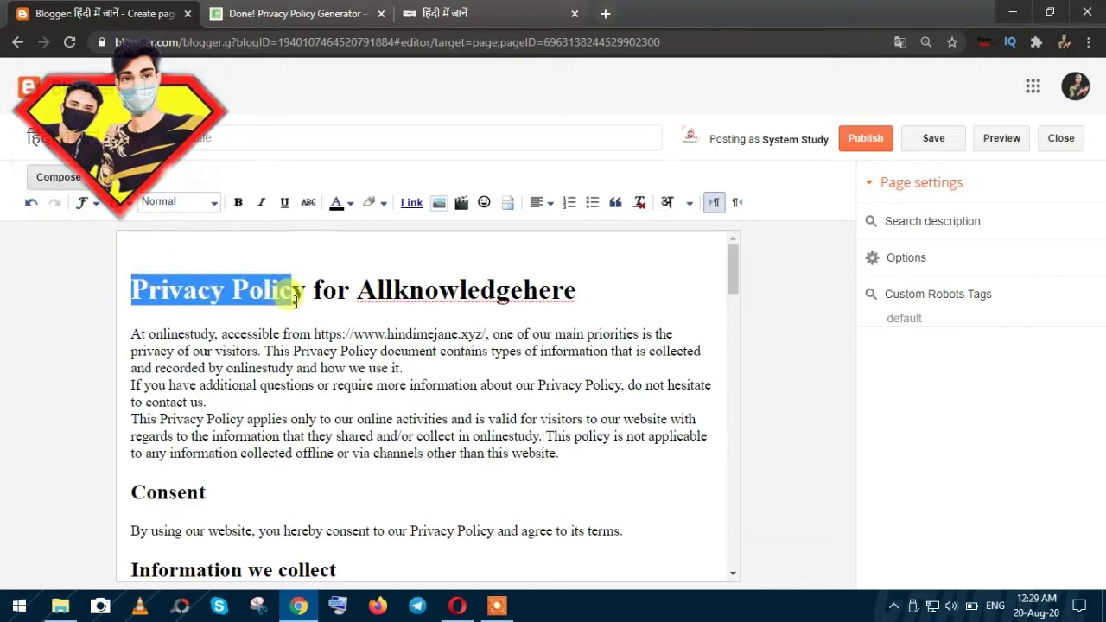
{"action": "right_click", "coordinate": [297, 300]}
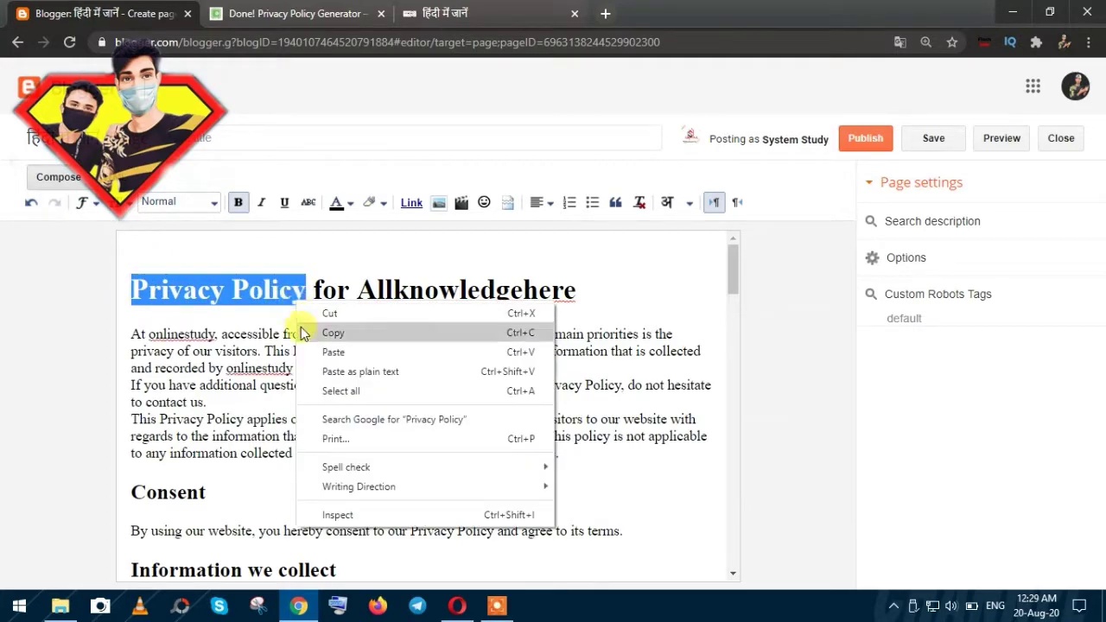
{"action": "left_click", "coordinate": [302, 338]}
{"action": "left_click", "coordinate": [247, 140]}
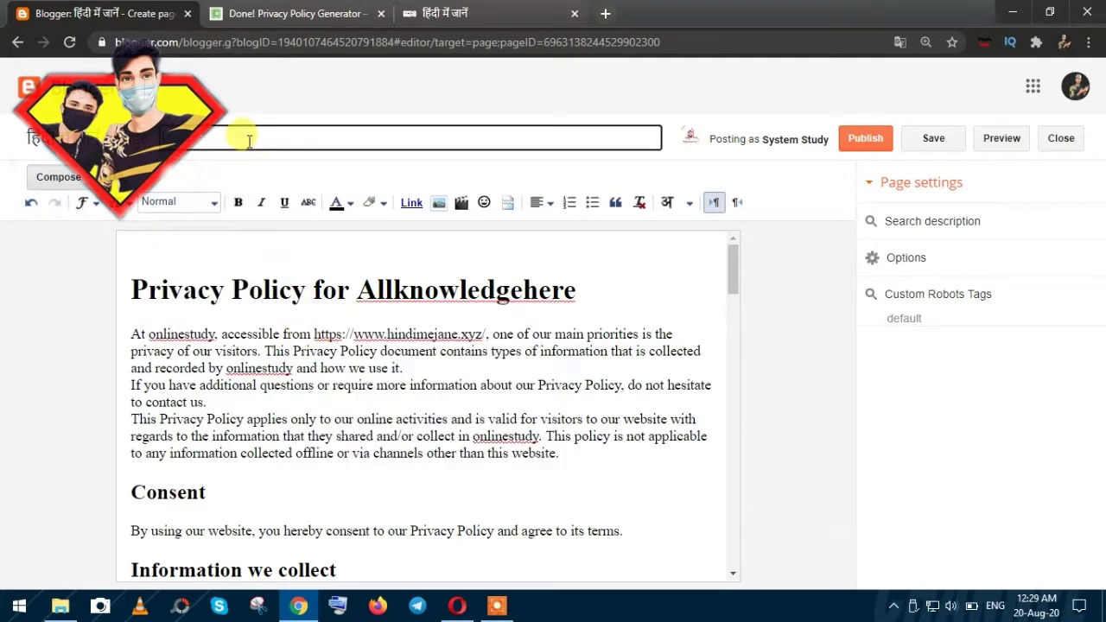
{"action": "right_click", "coordinate": [253, 152]}
{"action": "left_click", "coordinate": [286, 241]}
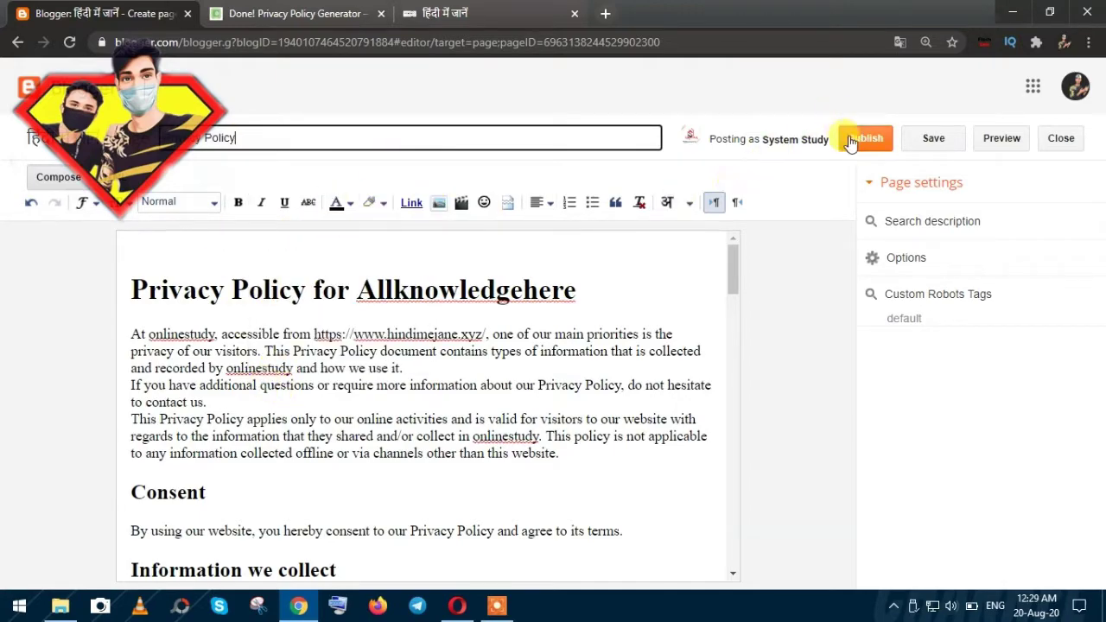
Set the page's search description to "Privacy Policy", checking the custom robots tags and page options without altering them.
{"action": "left_click", "coordinate": [918, 246]}
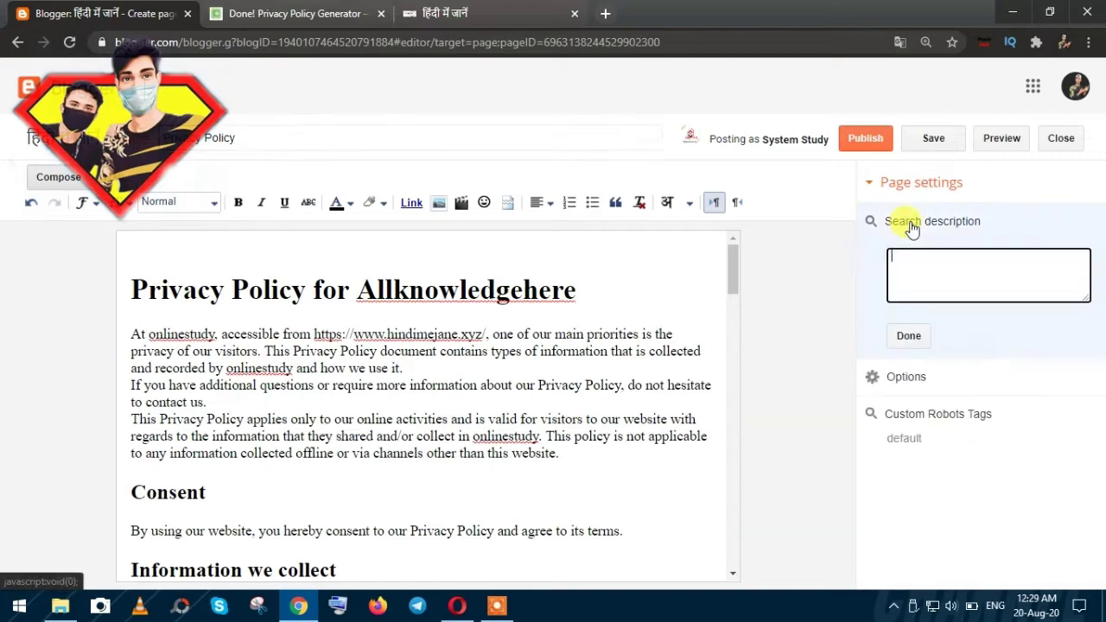
{"action": "right_click", "coordinate": [955, 275]}
{"action": "left_click", "coordinate": [961, 370]}
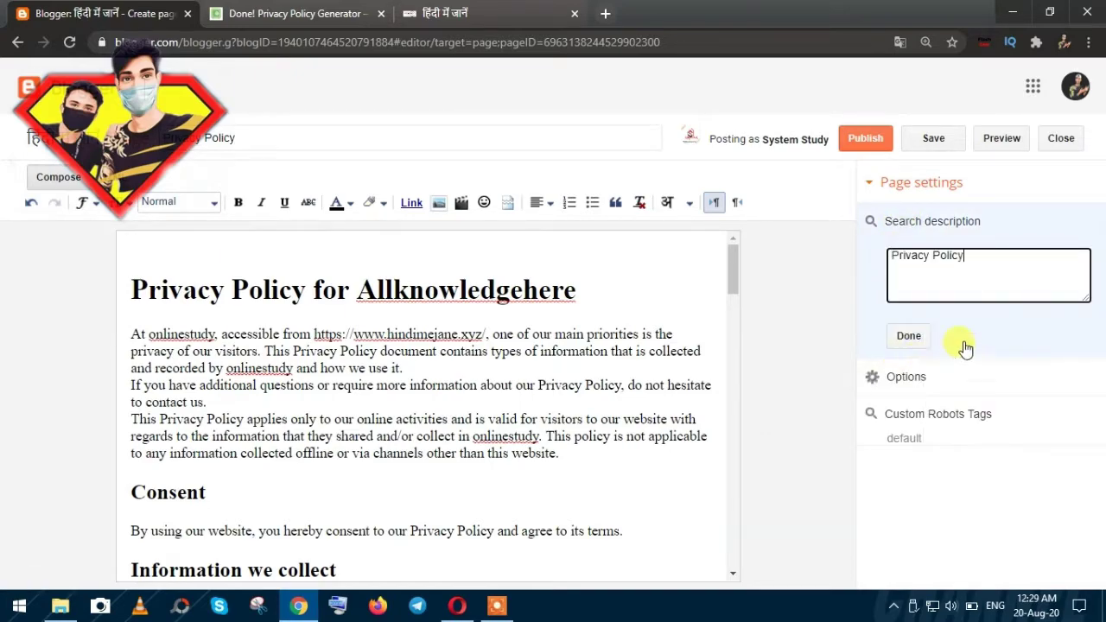
{"action": "left_click", "coordinate": [907, 415]}
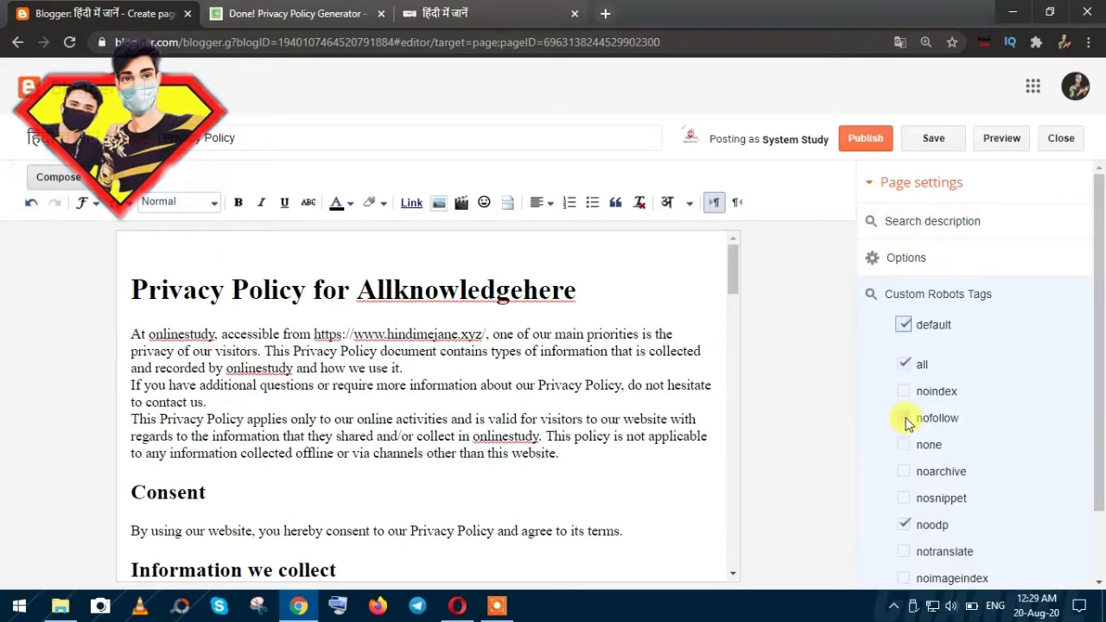
{"action": "left_click", "coordinate": [899, 270]}
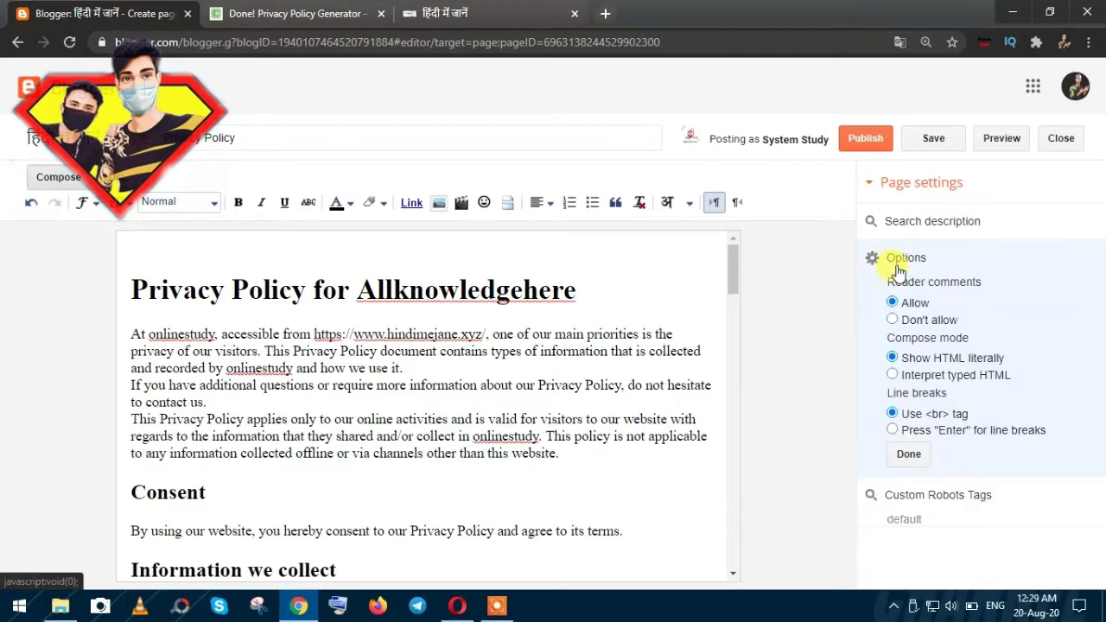
{"action": "left_click", "coordinate": [898, 230]}
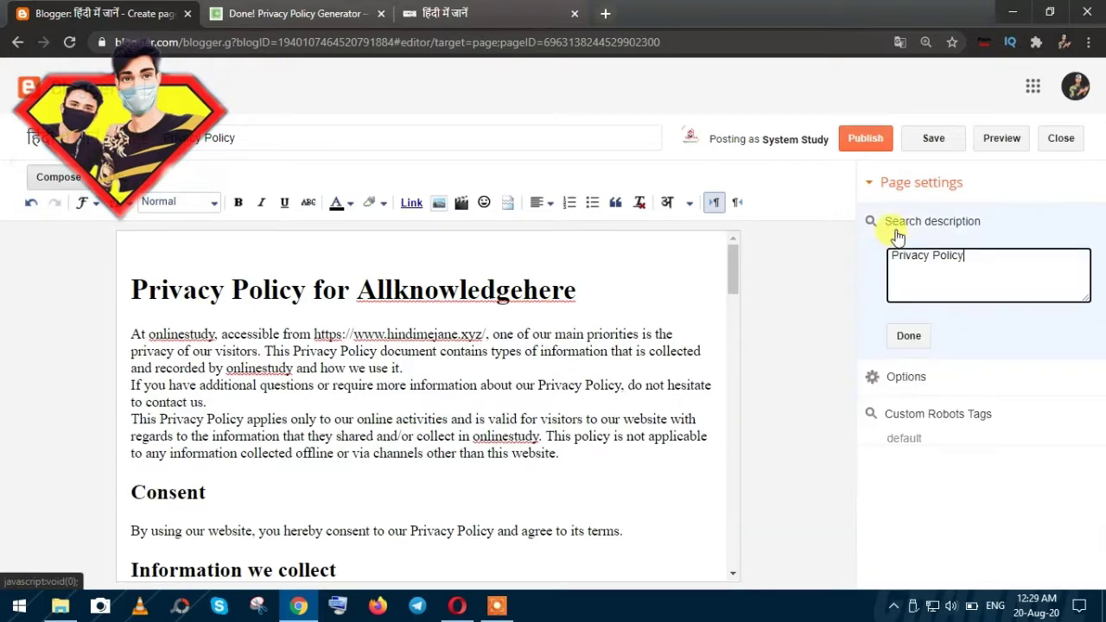
{"action": "left_click", "coordinate": [920, 344]}
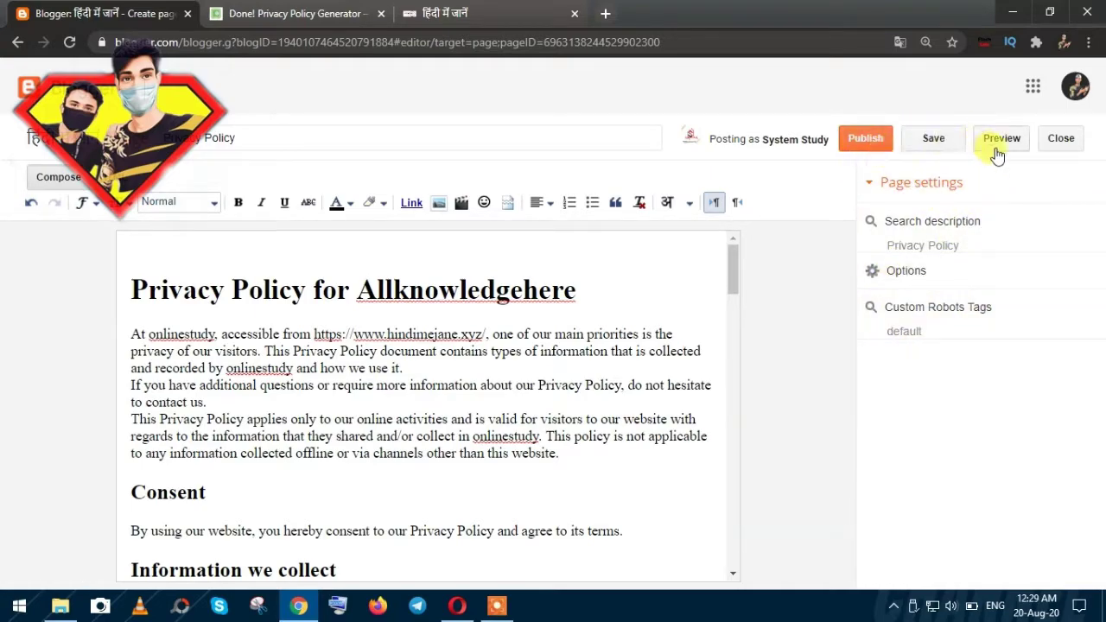
Preview the Privacy Policy page and read through its sections from the title to the comment form and footer.
{"action": "left_click", "coordinate": [999, 143]}
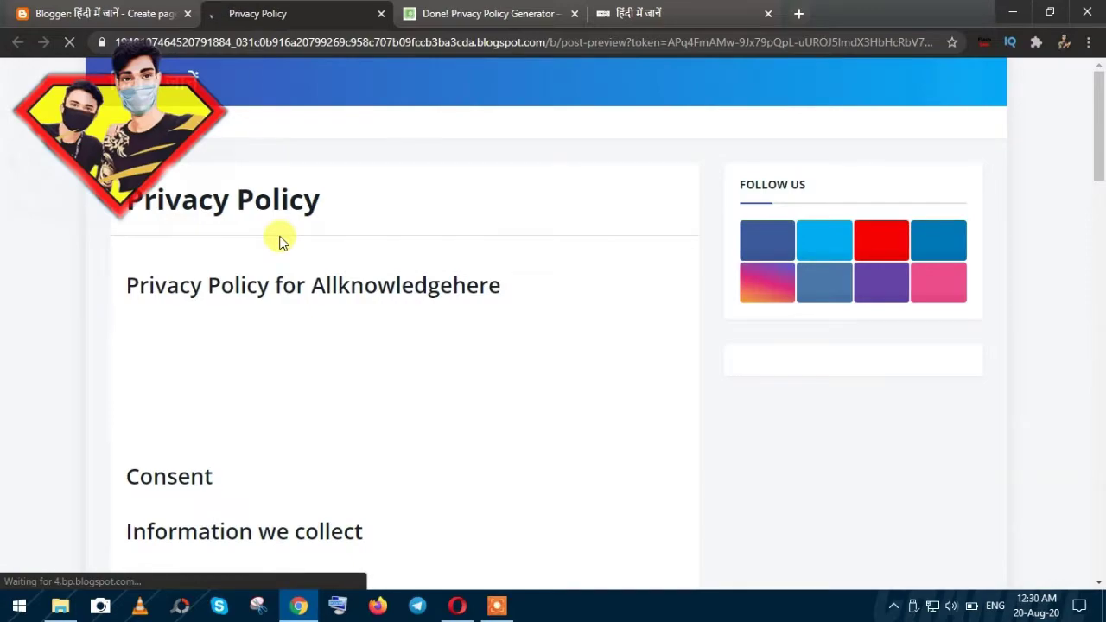
{"action": "scroll", "coordinate": [349, 221], "scroll_direction": "down", "scroll_amount": 2}
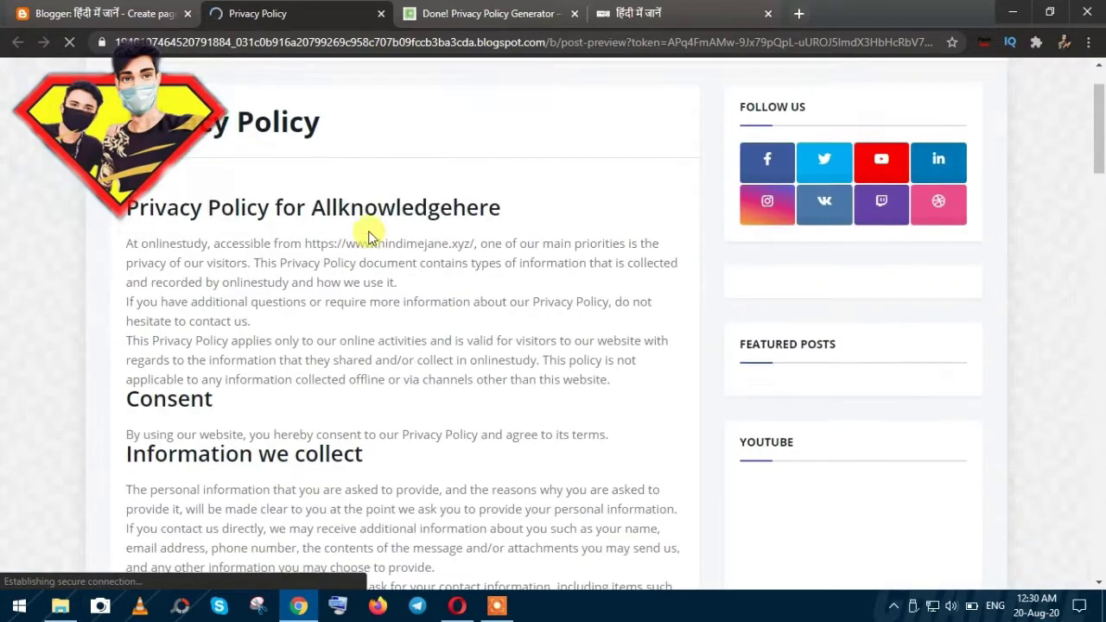
{"action": "scroll", "coordinate": [369, 237], "scroll_direction": "down", "scroll_amount": 1}
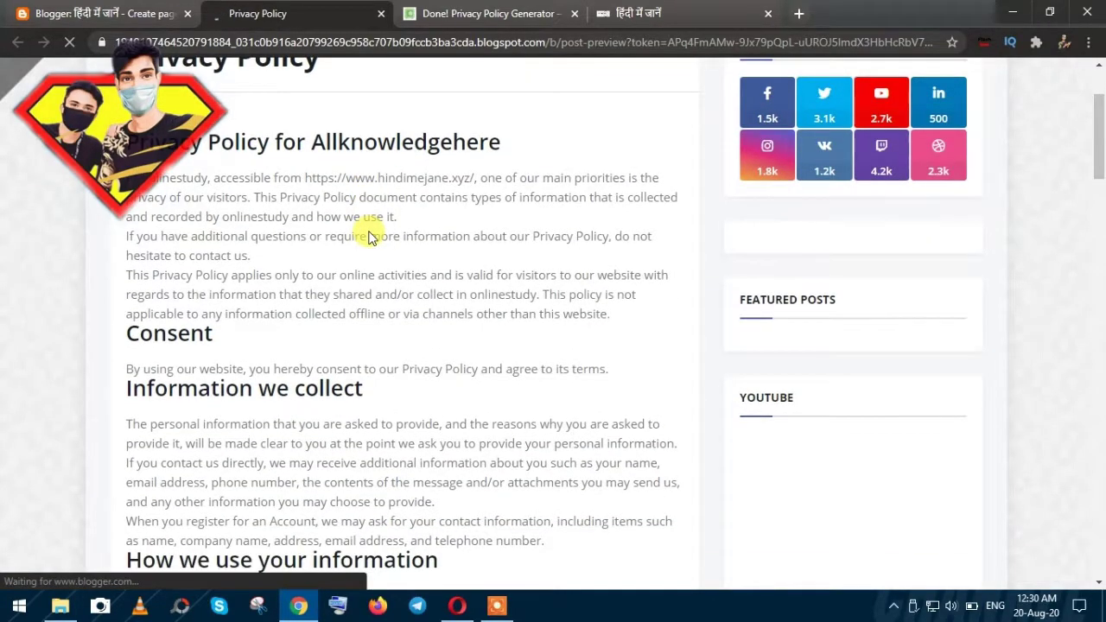
{"action": "scroll", "coordinate": [369, 238], "scroll_direction": "up", "scroll_amount": 2}
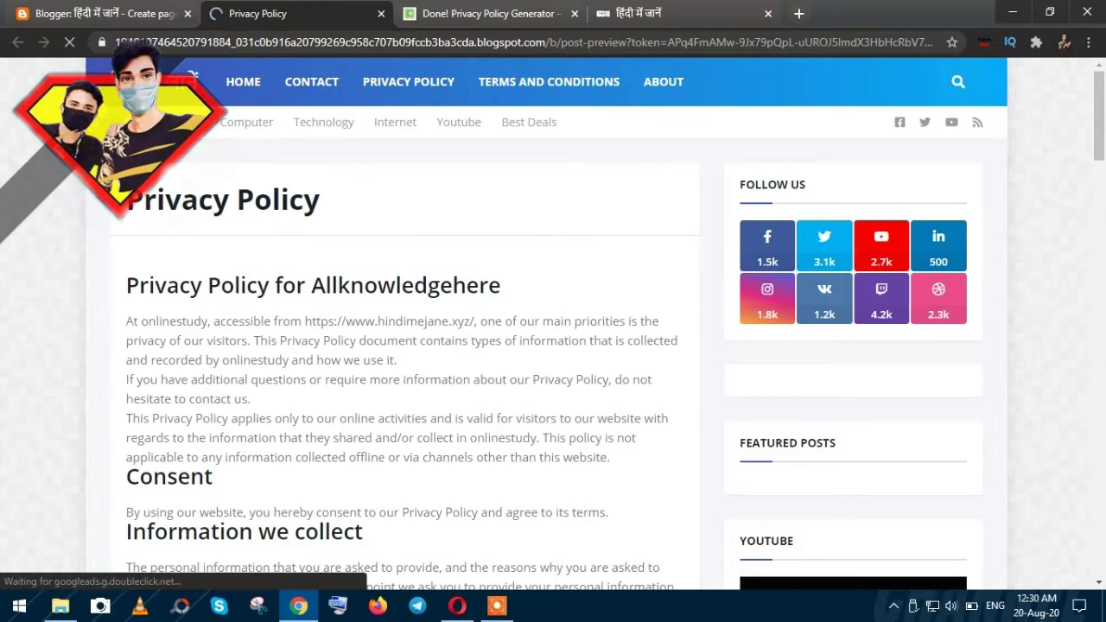
{"action": "scroll", "coordinate": [224, 229], "scroll_direction": "down", "scroll_amount": 3}
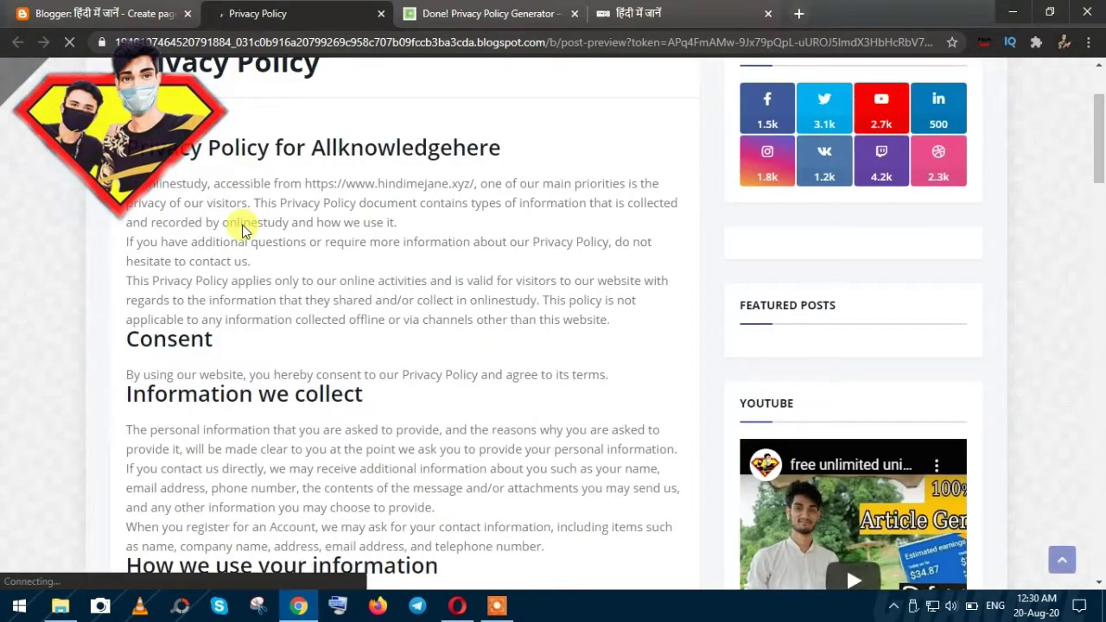
{"action": "scroll", "coordinate": [255, 247], "scroll_direction": "down", "scroll_amount": 6}
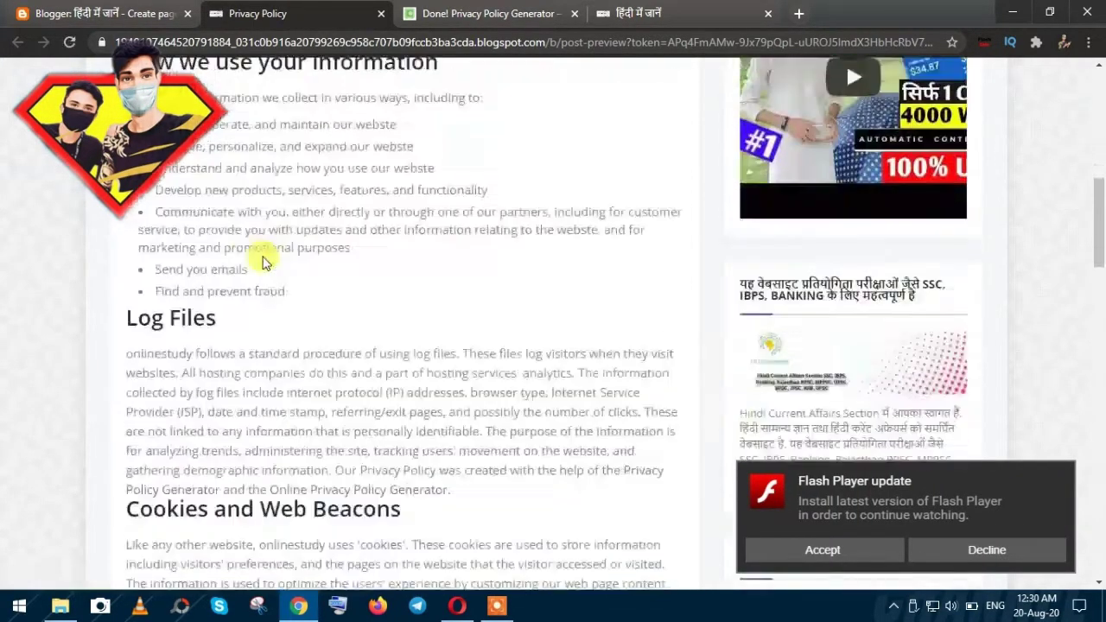
{"action": "scroll", "coordinate": [264, 261], "scroll_direction": "down", "scroll_amount": 6}
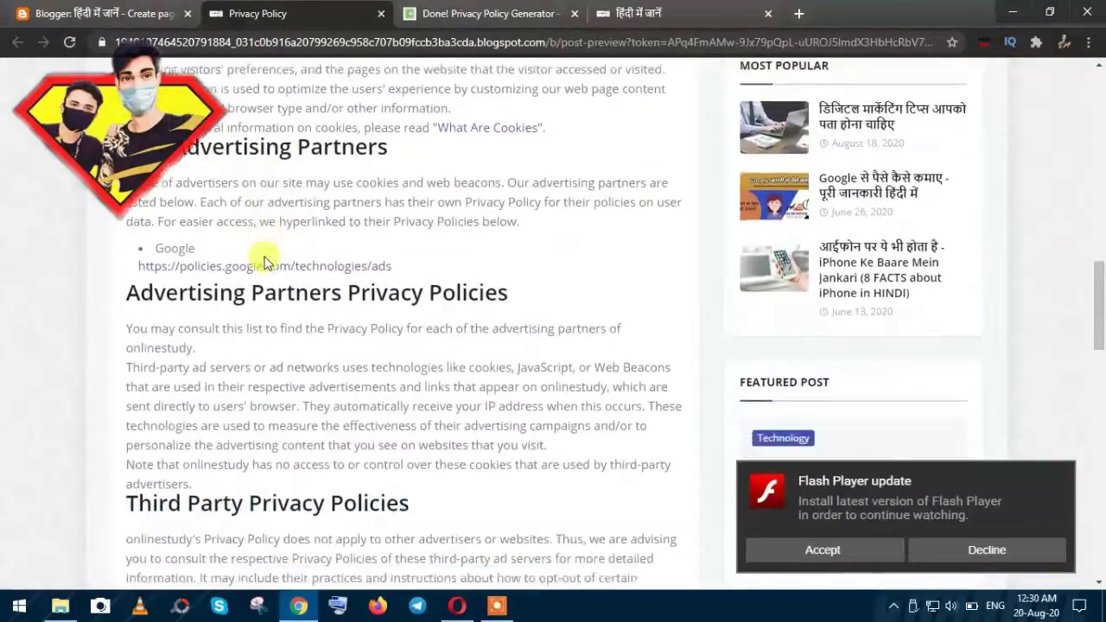
{"action": "scroll", "coordinate": [267, 264], "scroll_direction": "down", "scroll_amount": 8}
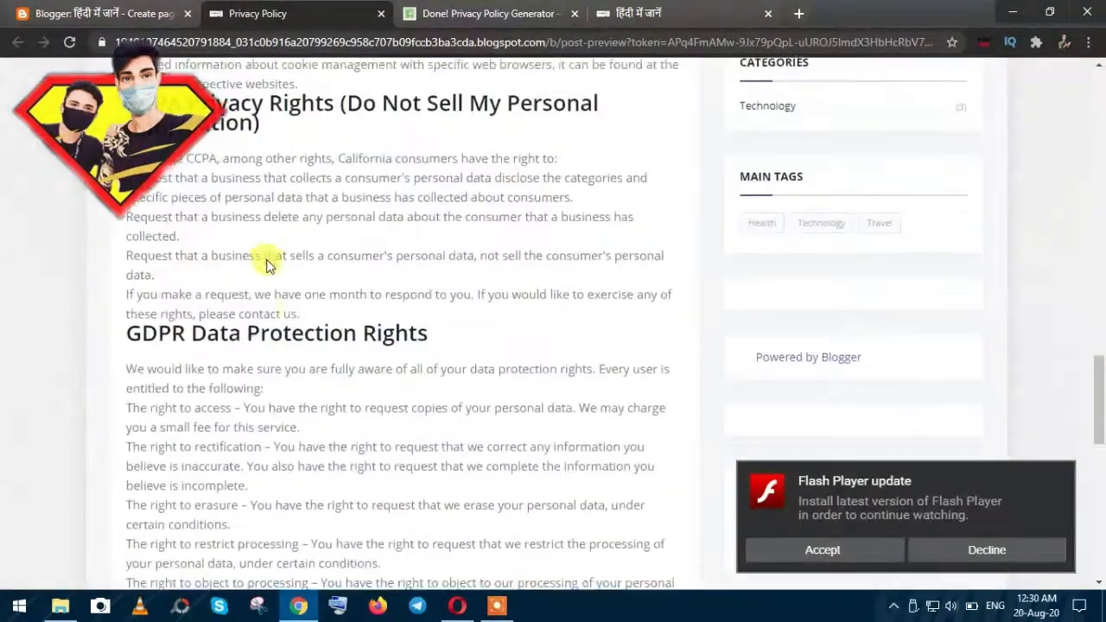
{"action": "scroll", "coordinate": [267, 265], "scroll_direction": "down", "scroll_amount": 8}
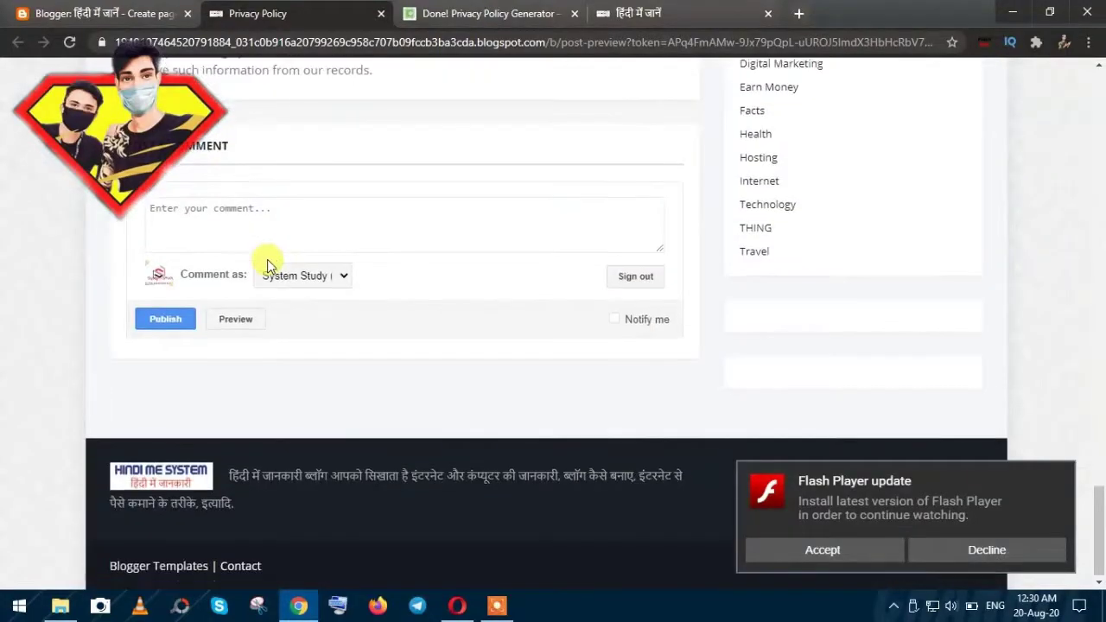
{"action": "scroll", "coordinate": [267, 264], "scroll_direction": "up", "scroll_amount": 15}
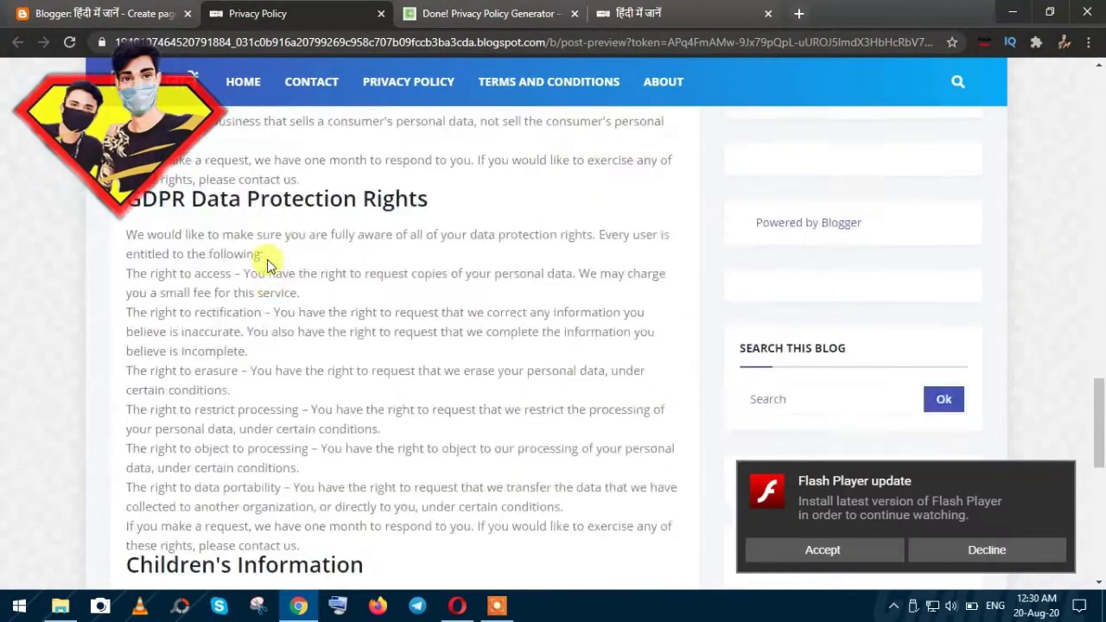
{"action": "scroll", "coordinate": [267, 264], "scroll_direction": "up", "scroll_amount": 15}
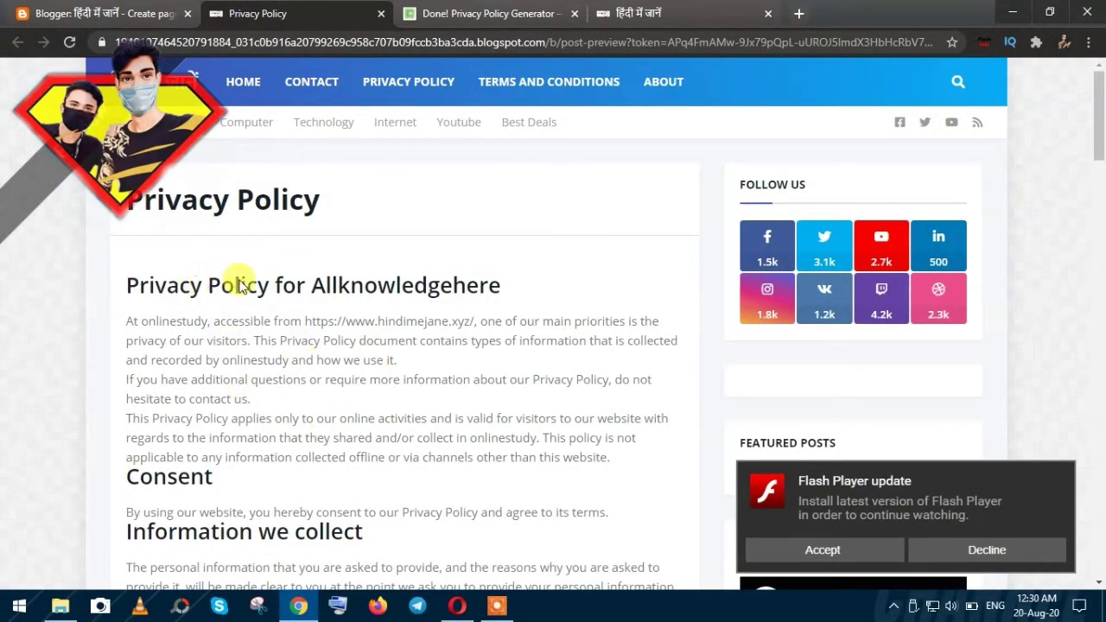
{"action": "scroll", "coordinate": [259, 321], "scroll_direction": "down", "scroll_amount": 4}
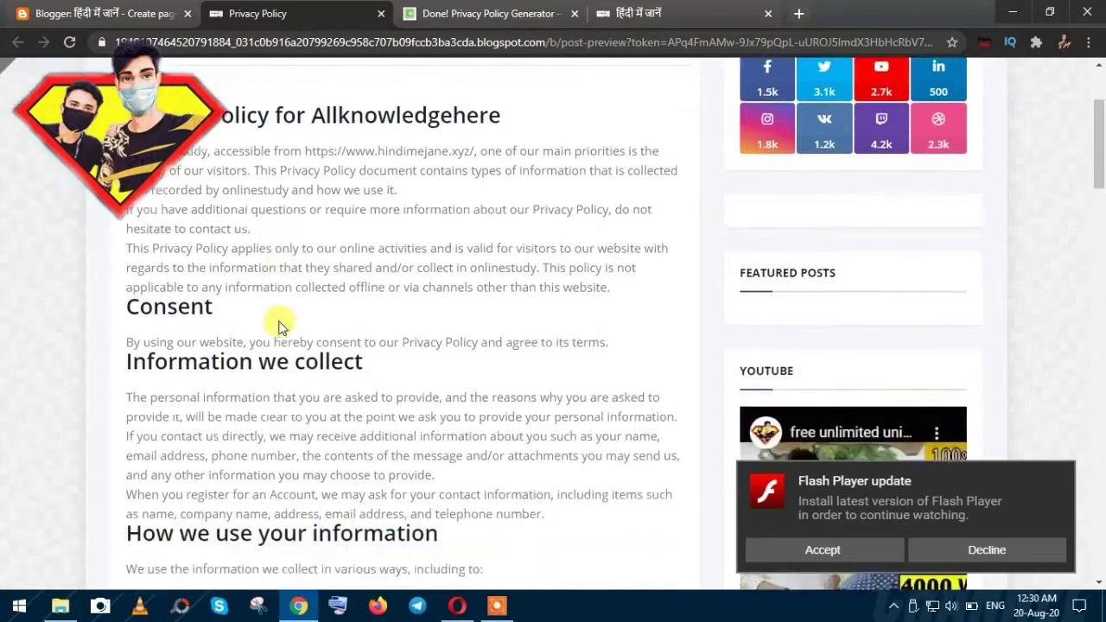
{"action": "scroll", "coordinate": [290, 337], "scroll_direction": "down", "scroll_amount": 7}
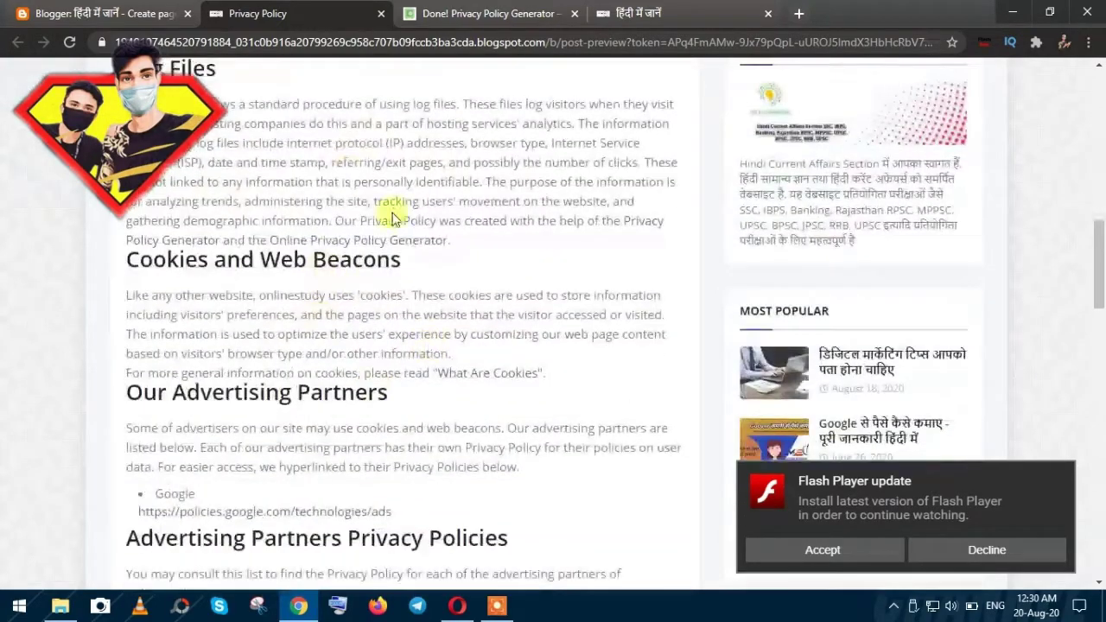
Return to Blogger and leave the page editor for the list of all pages, and look over the page preview again.
{"action": "left_click", "coordinate": [124, 10]}
{"action": "scroll", "coordinate": [311, 345], "scroll_direction": "down", "scroll_amount": 1}
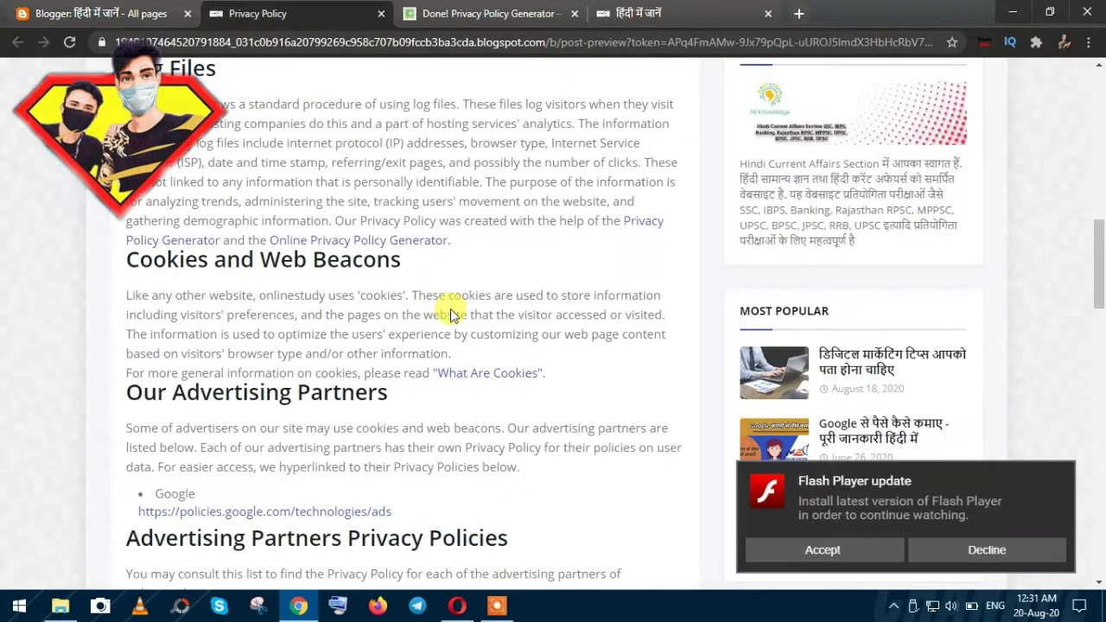
{"action": "scroll", "coordinate": [450, 314], "scroll_direction": "up", "scroll_amount": 10}
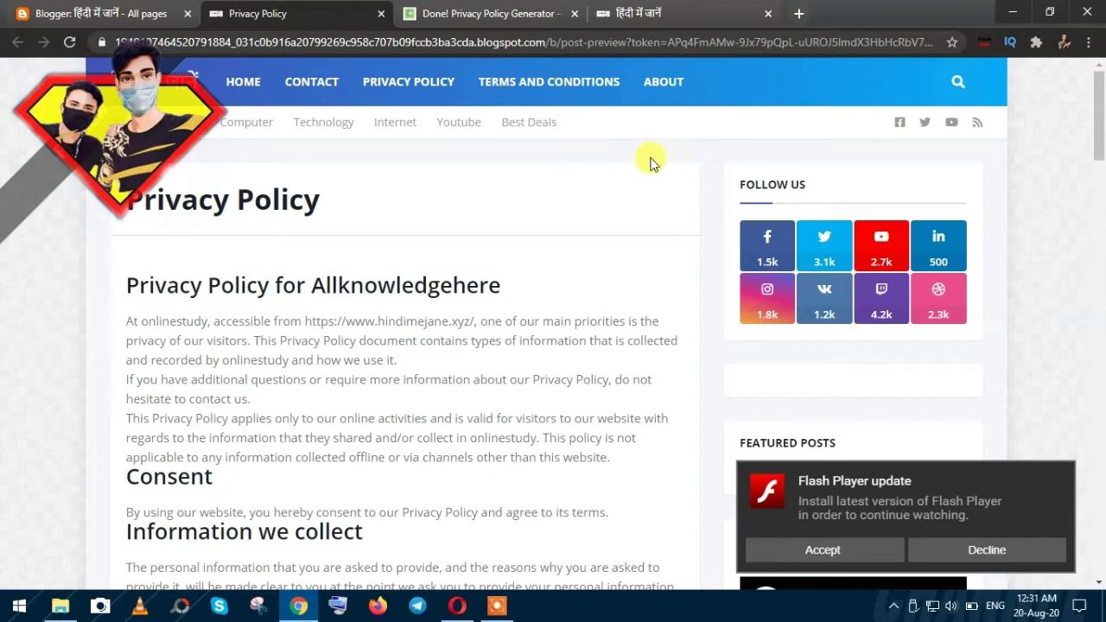
Look over the blog's home page and the generated policy on the Privacy Policy Generator site, and minimize the browser.
{"action": "left_click", "coordinate": [637, 24]}
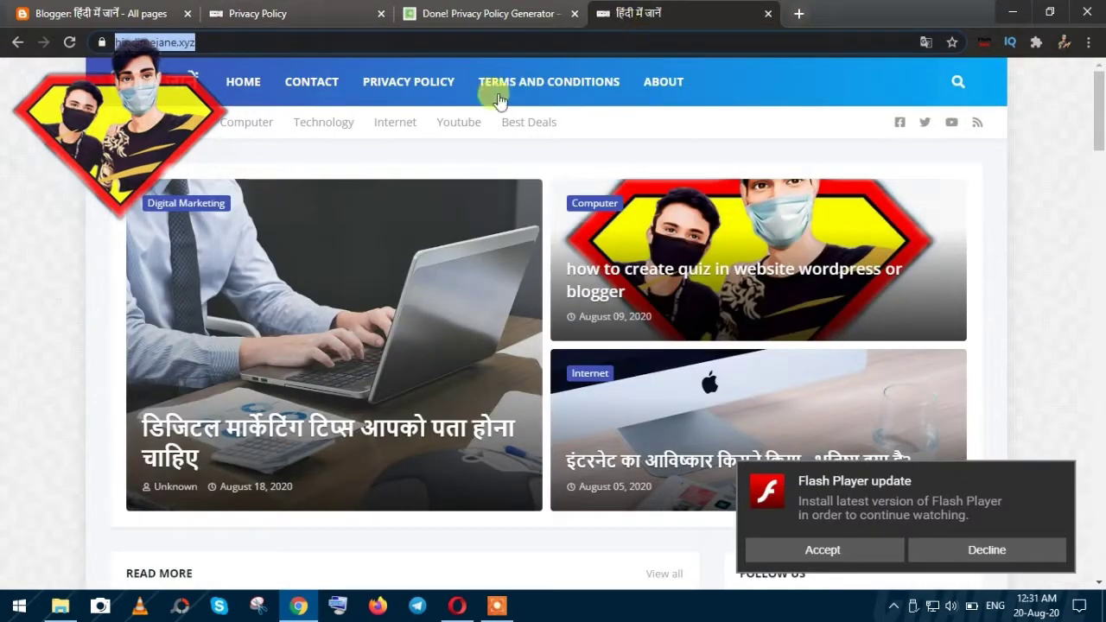
{"action": "left_click", "coordinate": [472, 11]}
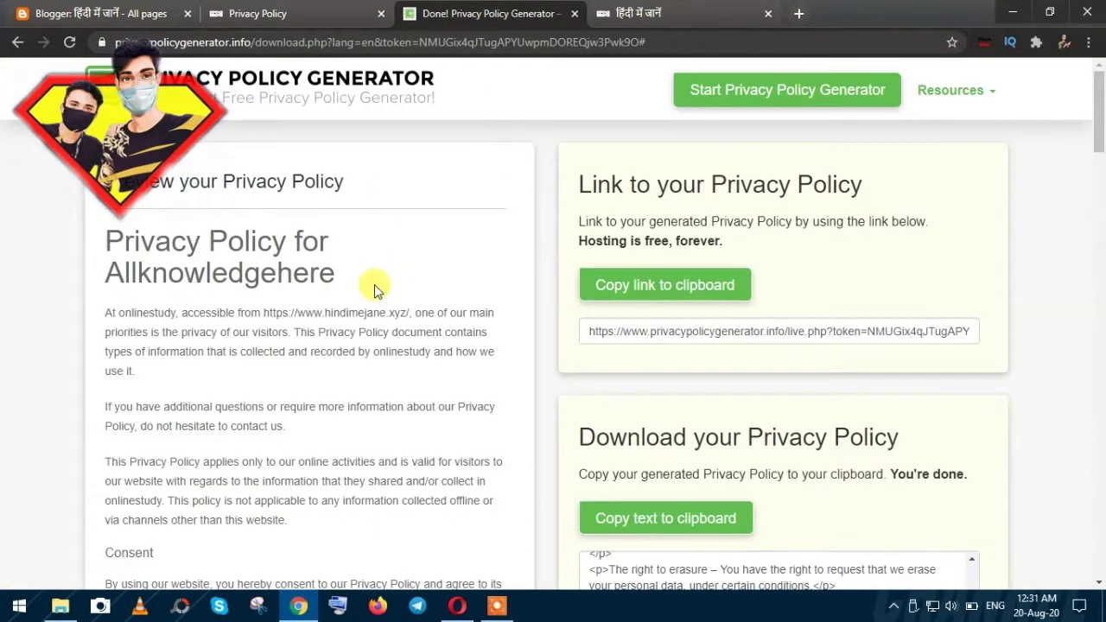
{"action": "scroll", "coordinate": [374, 284], "scroll_direction": "down", "scroll_amount": 15}
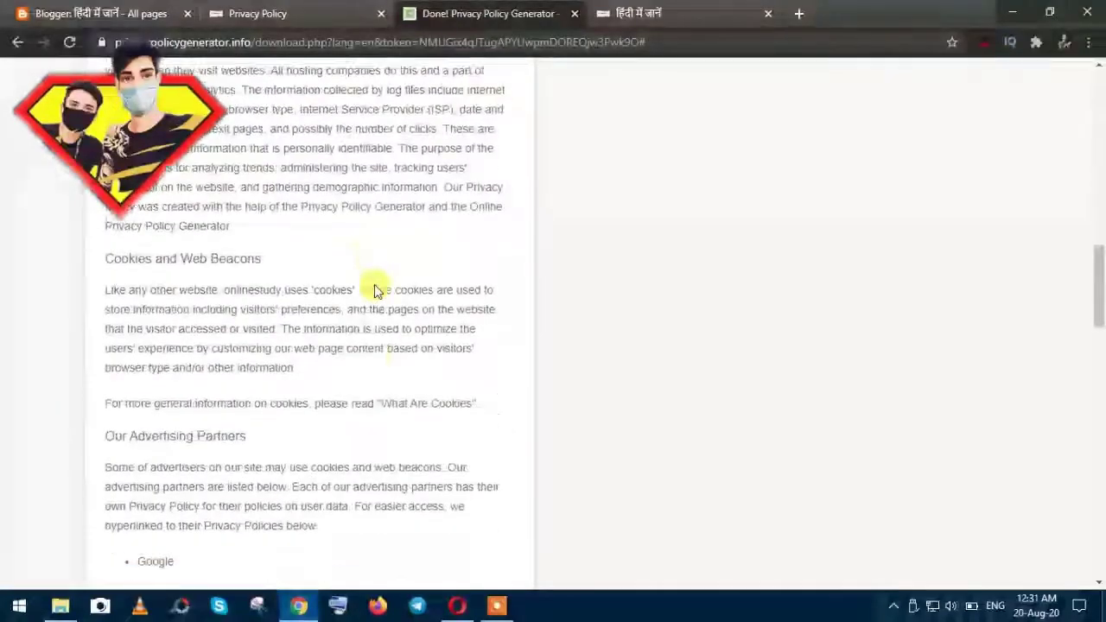
{"action": "scroll", "coordinate": [374, 284], "scroll_direction": "up", "scroll_amount": 15}
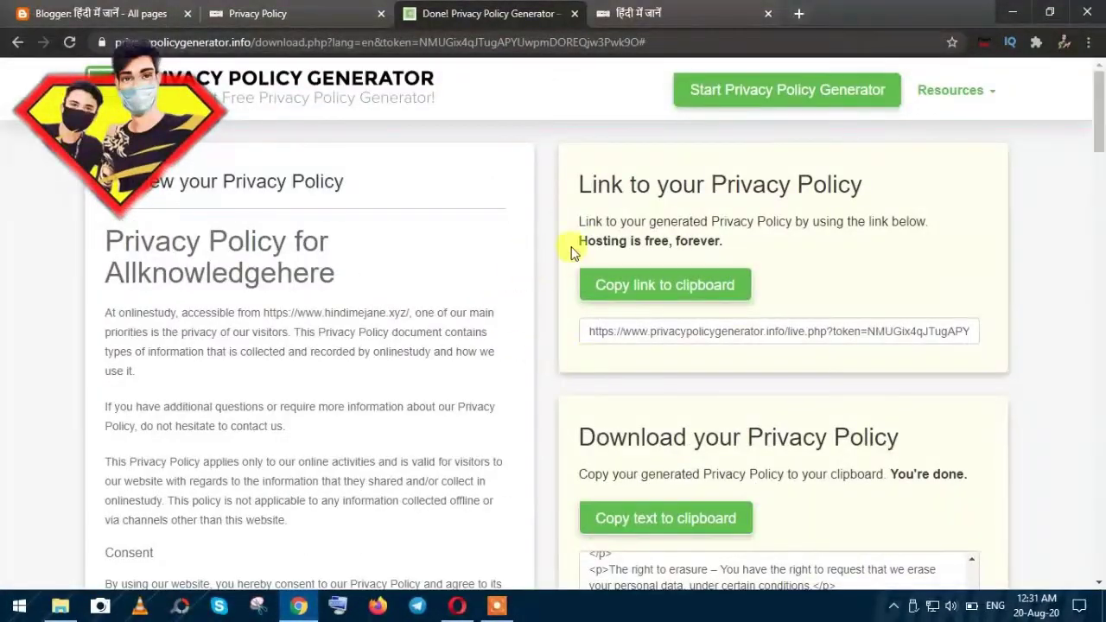
{"action": "left_click", "coordinate": [1016, 13]}
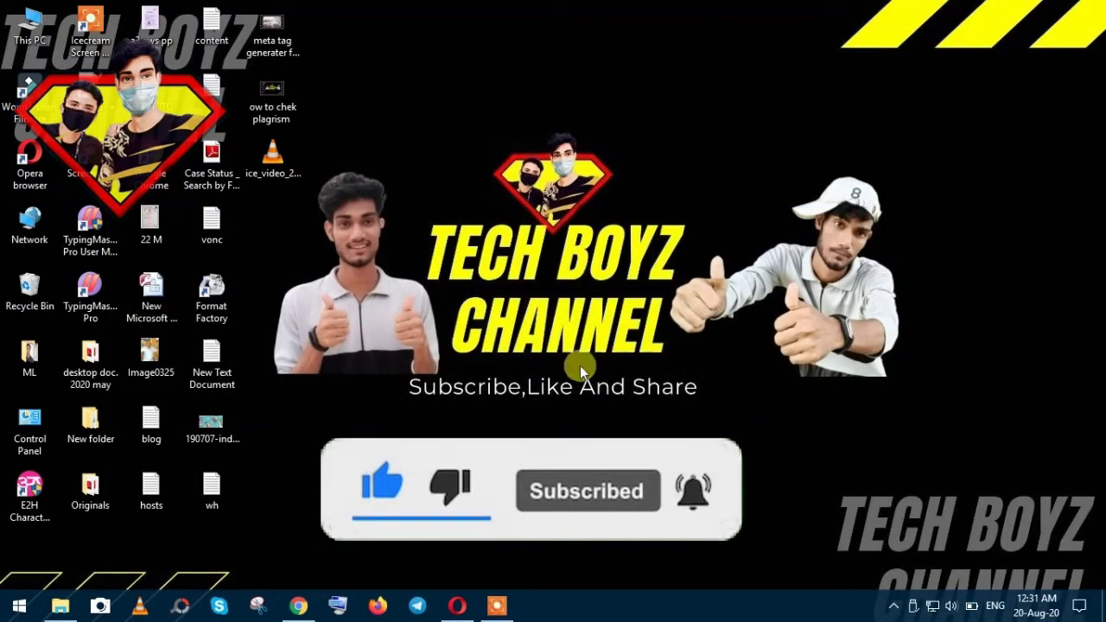